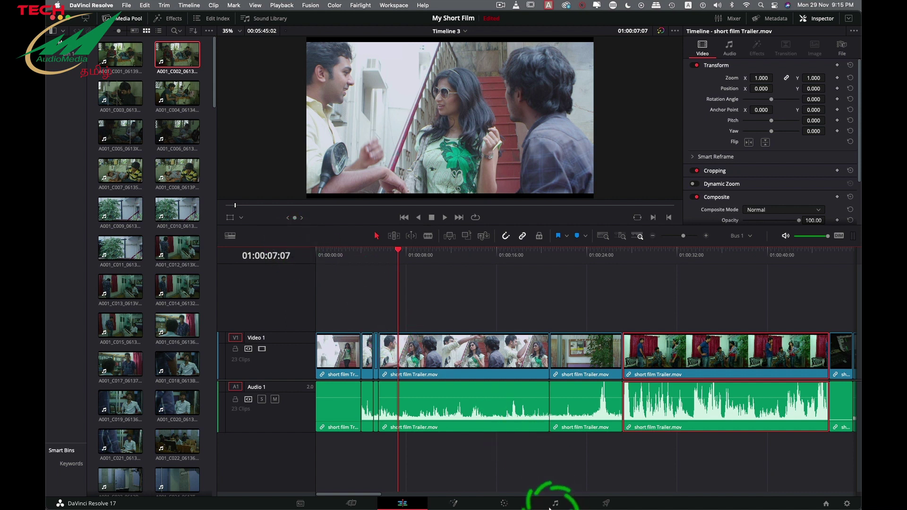
# - Bring up clip 06 on the Color page and check the same frame on the Edit page
pyautogui.click(505, 503)
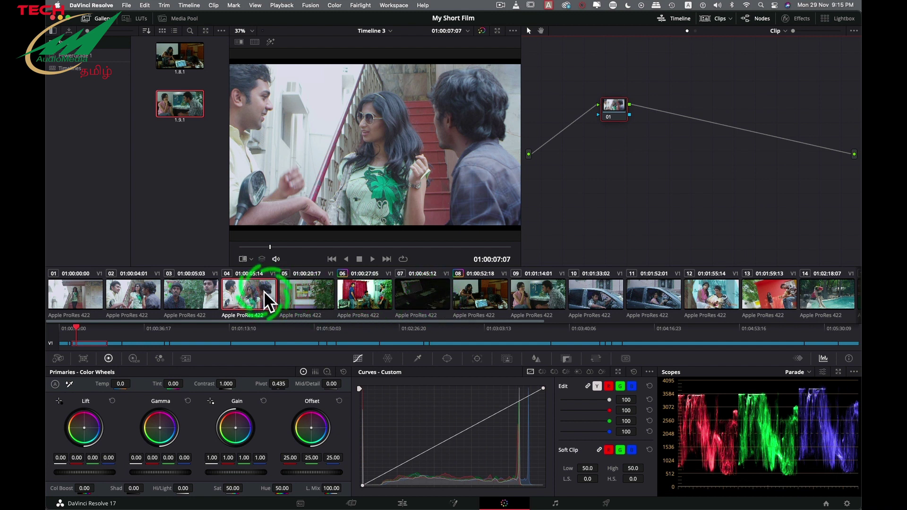
pyautogui.click(364, 293)
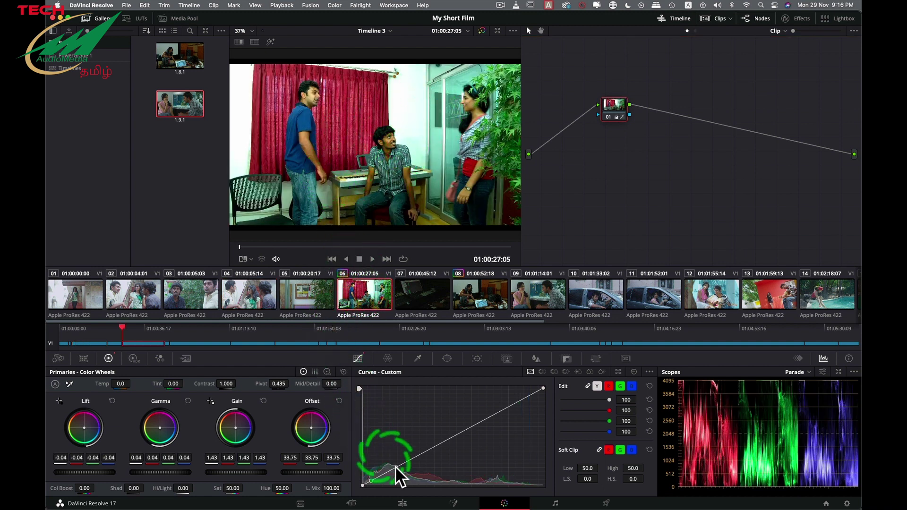
pyautogui.click(402, 504)
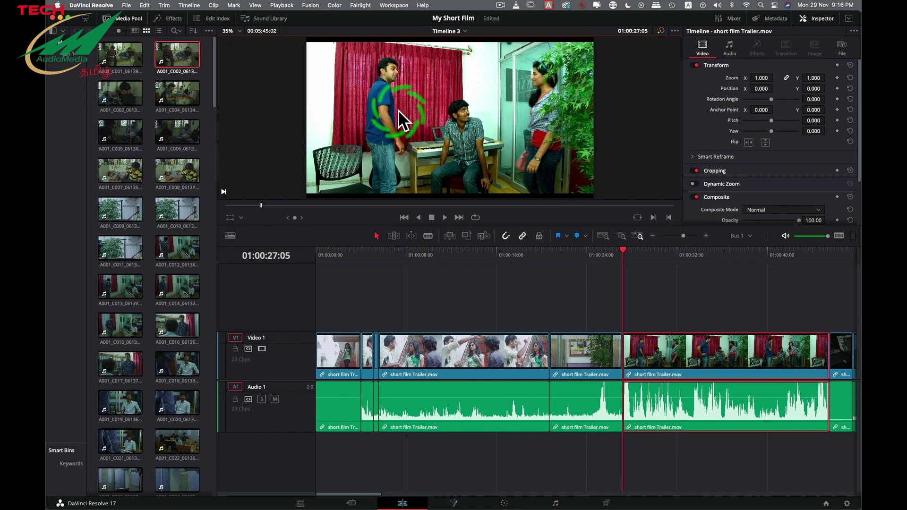
pyautogui.click(505, 503)
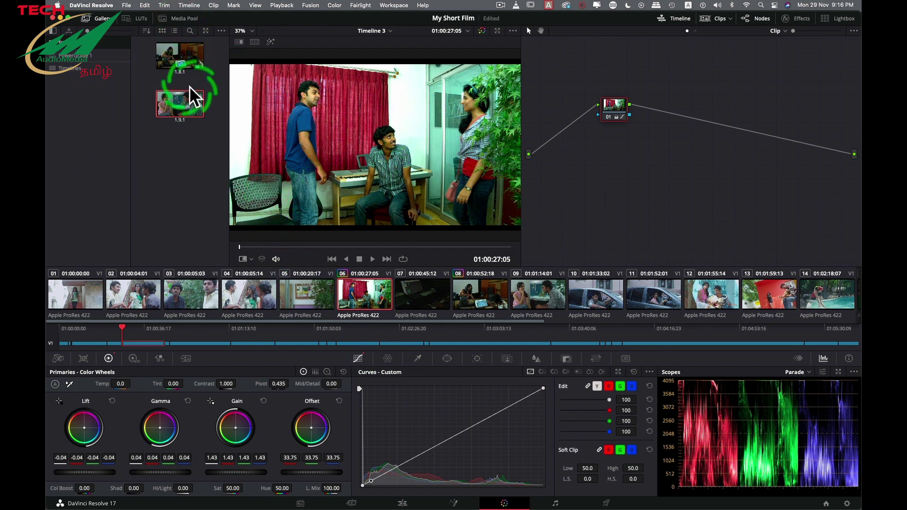
# - Look through the Color page's LUT library, Media Pool and Gallery stills
pyautogui.click(129, 15)
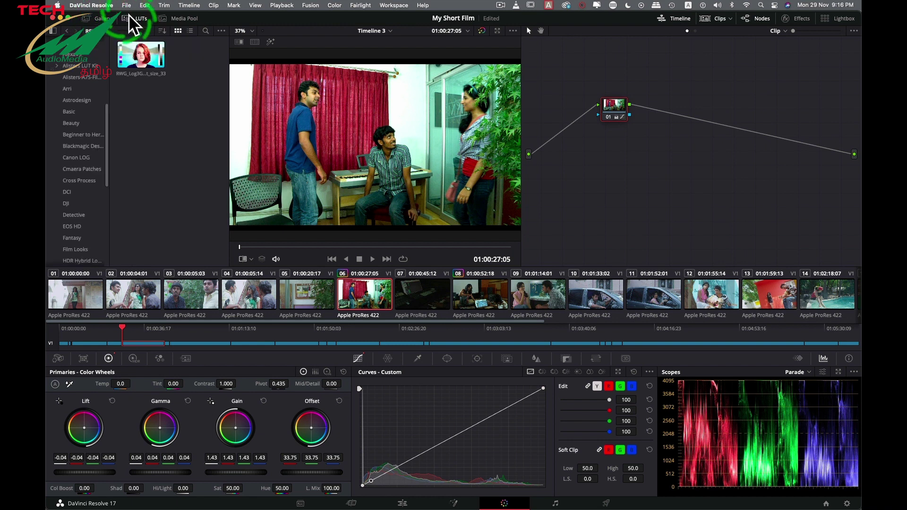
pyautogui.click(176, 18)
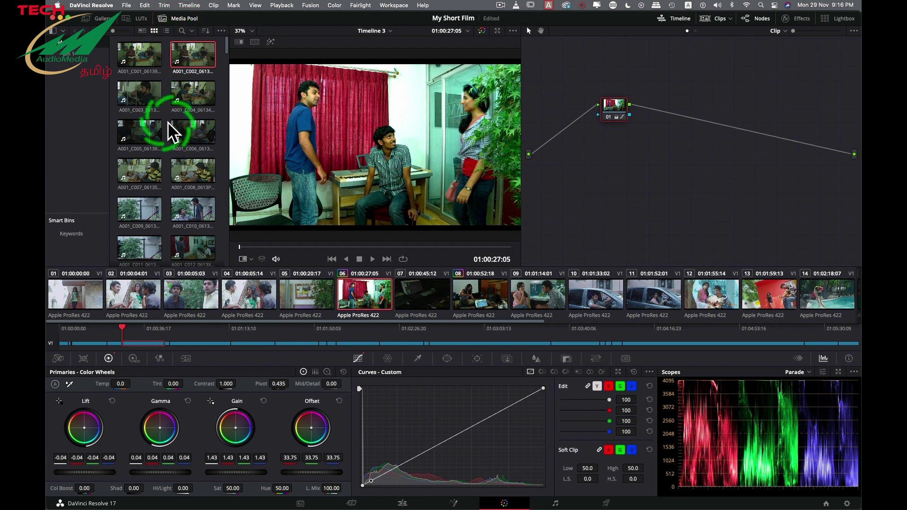
pyautogui.click(99, 18)
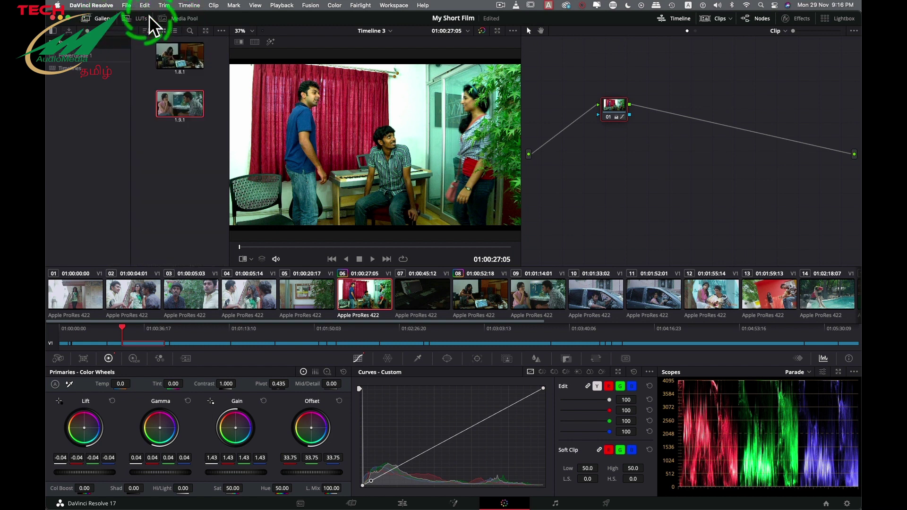
pyautogui.click(192, 18)
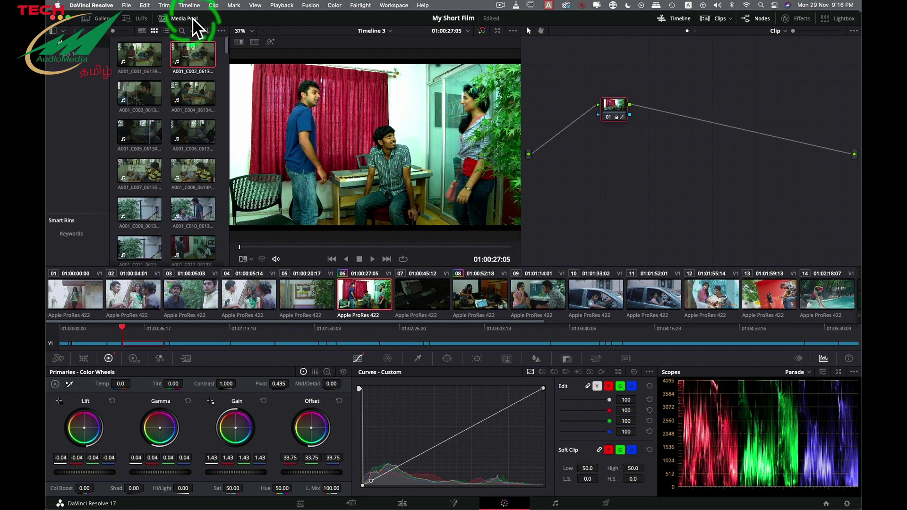
# - View the graded clip on the Edit and Cut pages and return to the Color page
pyautogui.click(406, 502)
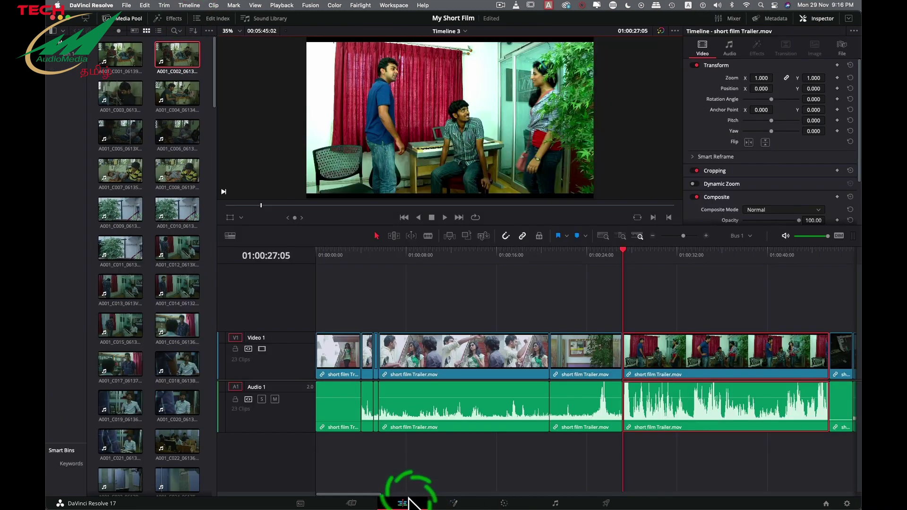
pyautogui.click(351, 503)
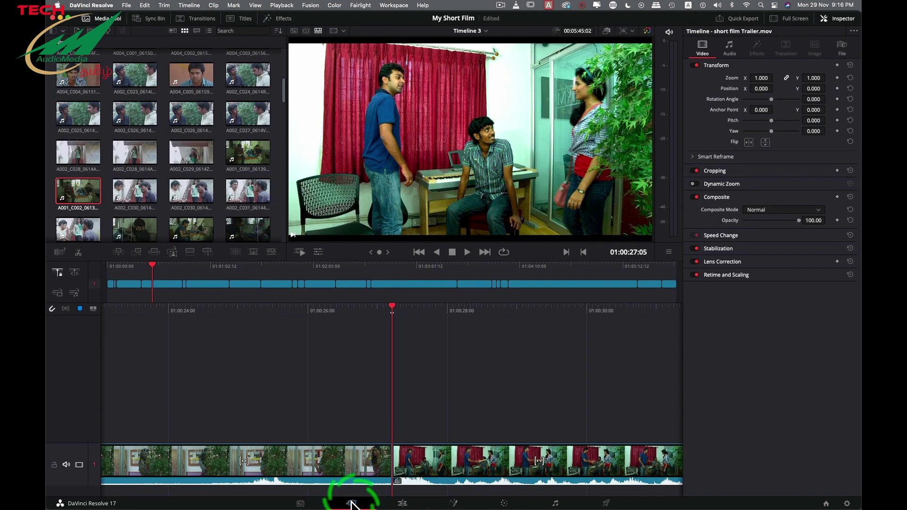
pyautogui.click(365, 469)
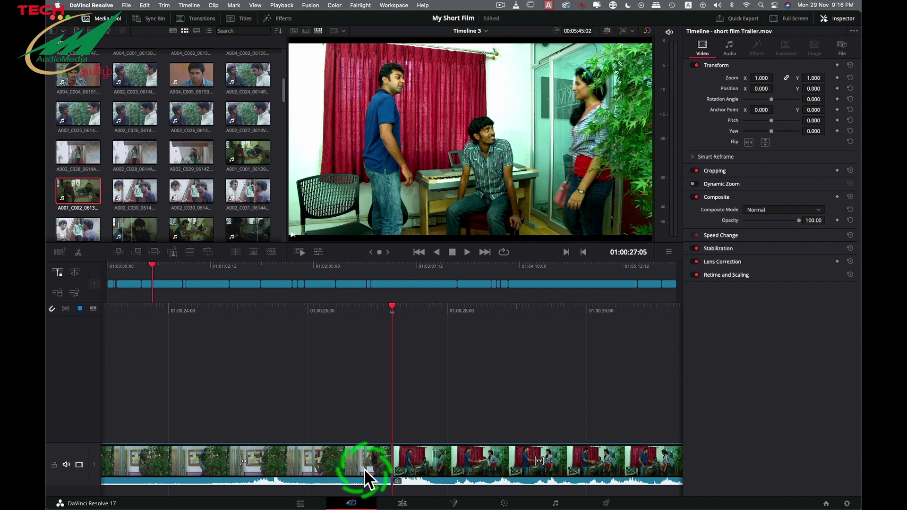
pyautogui.click(504, 503)
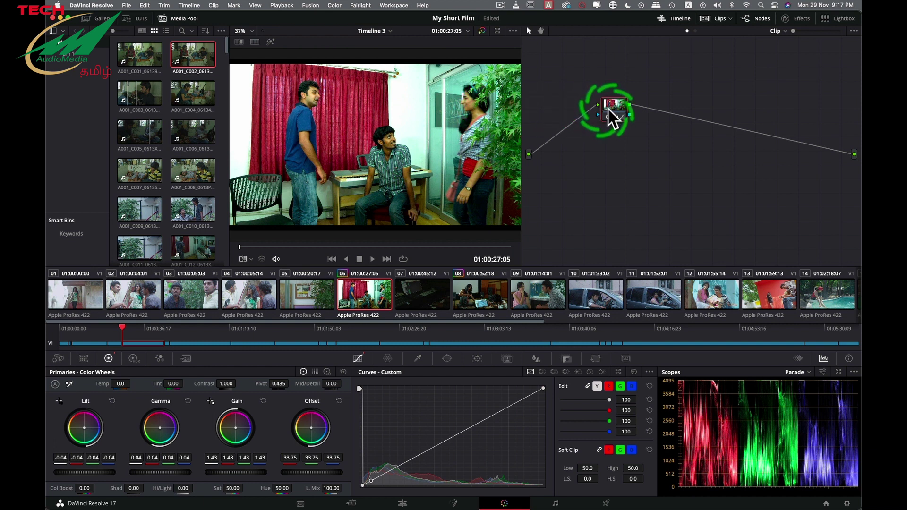
# - Reset the grade on clip 06's node 01 and shift the node slightly in the node graph
pyautogui.moveTo(617, 104); pyautogui.dragTo(602, 100)
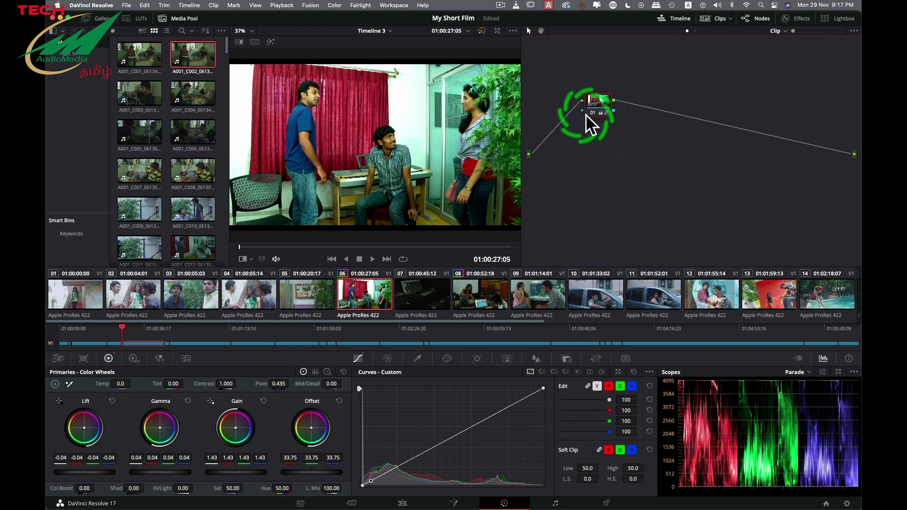
pyautogui.moveTo(586, 115)
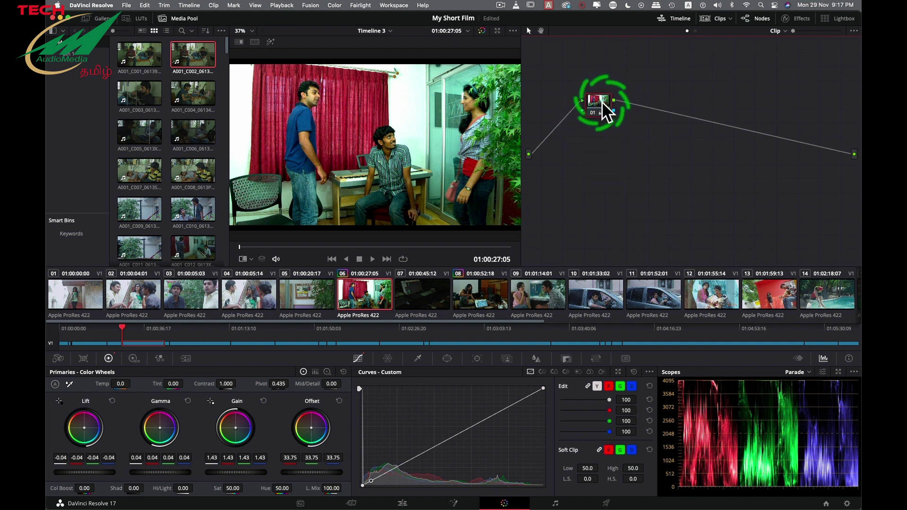
pyautogui.moveTo(602, 102); pyautogui.dragTo(602, 109)
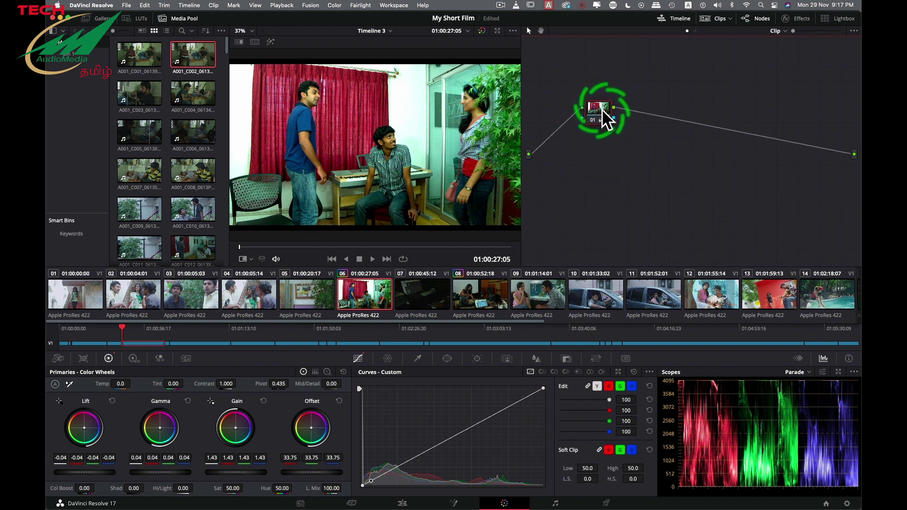
pyautogui.rightClick(597, 110)
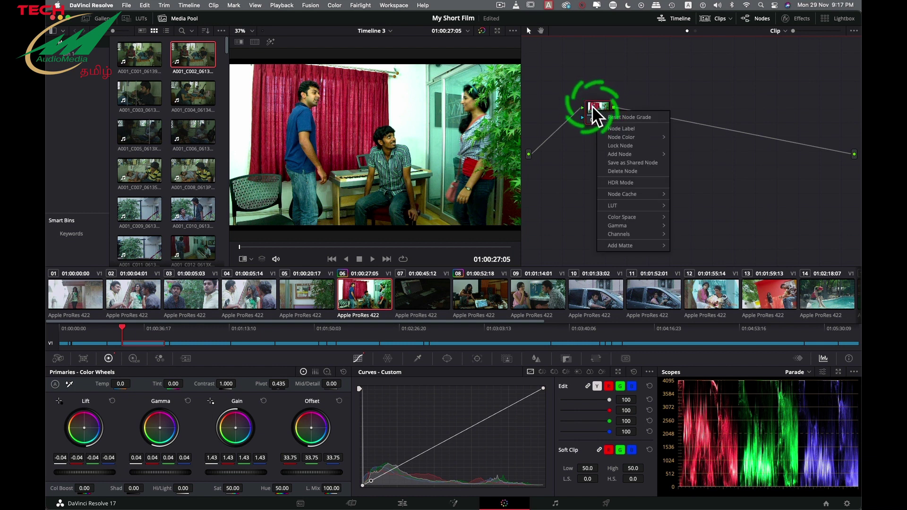
pyautogui.click(619, 117)
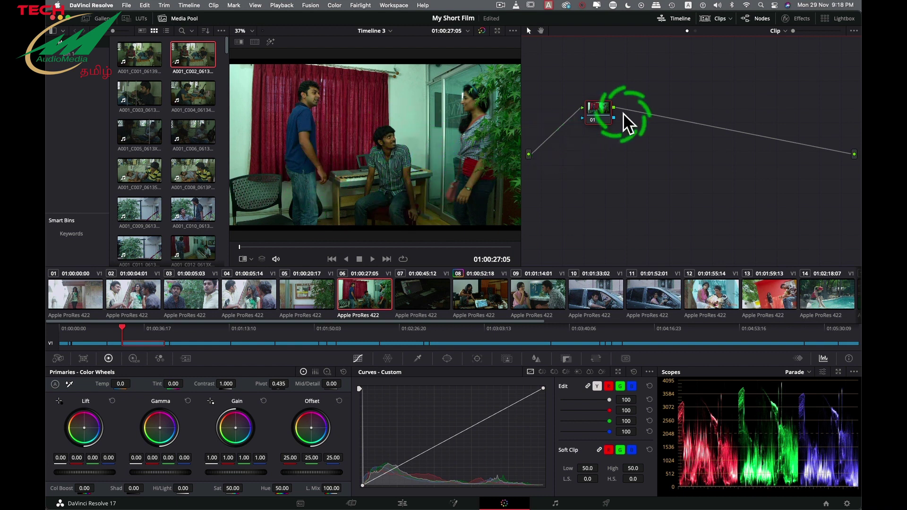
pyautogui.moveTo(597, 114); pyautogui.dragTo(591, 117)
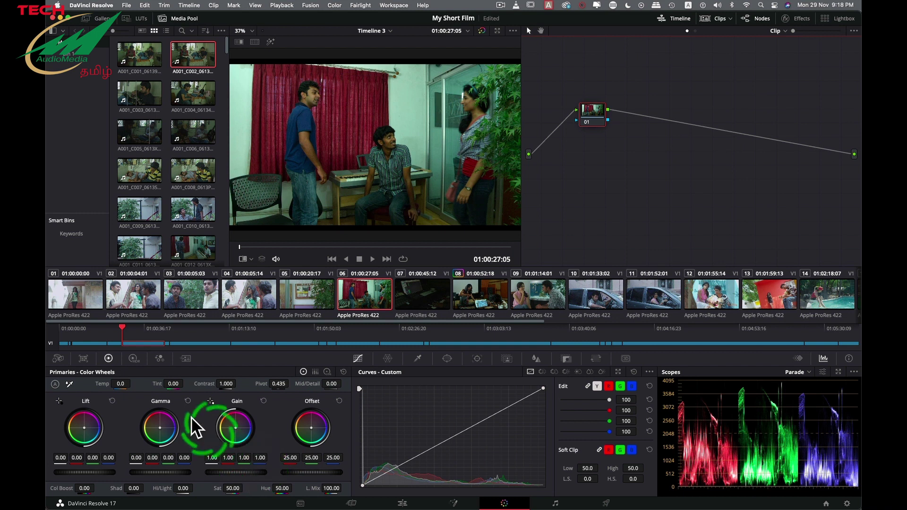
# - Examine the HDR color wheels, RGB Mixer and Motion Effects controls
pyautogui.click(137, 359)
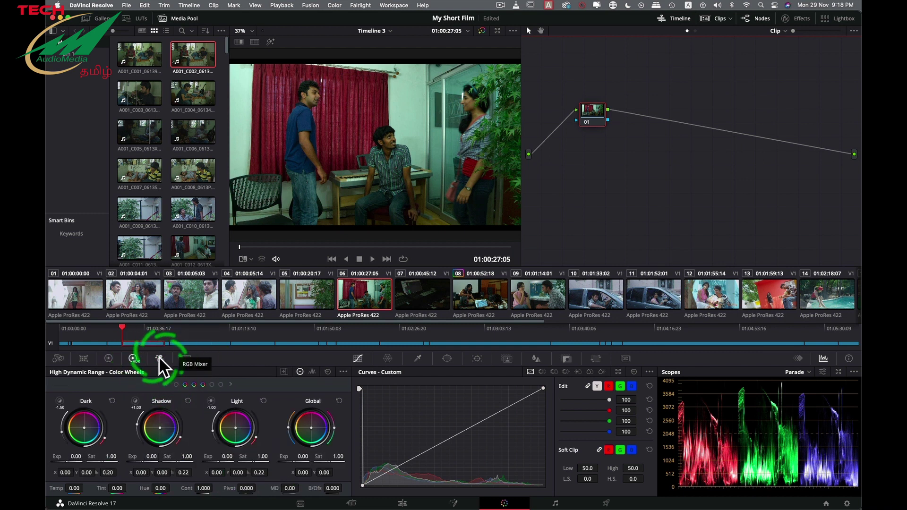
pyautogui.click(159, 359)
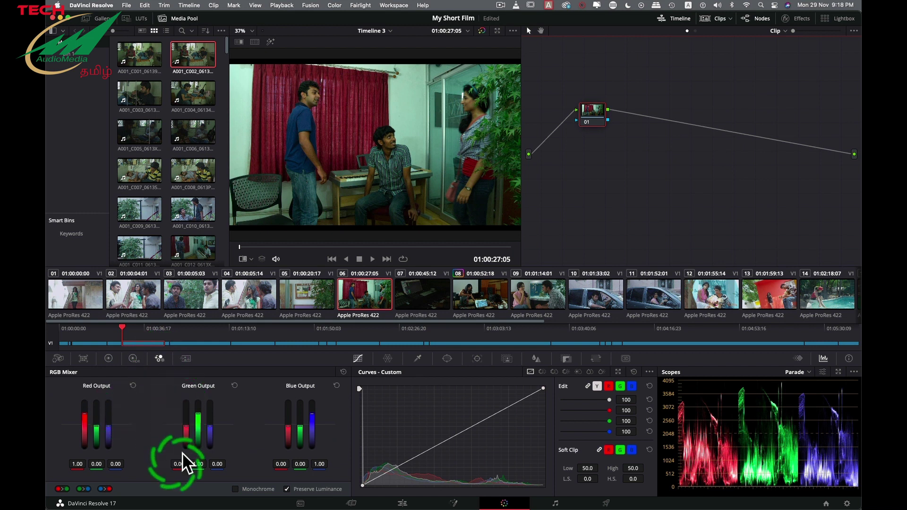
pyautogui.click(185, 359)
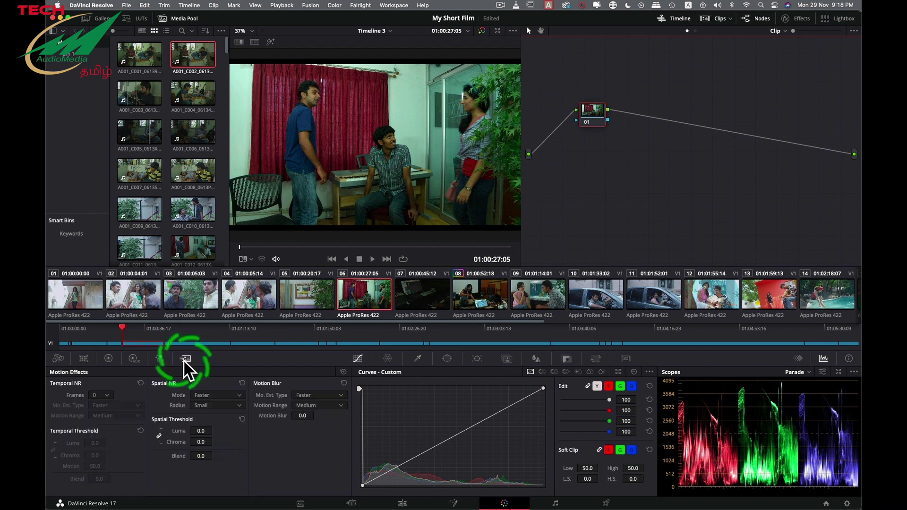
# - Balance node 01 with the primary color wheels: offset 37.05, gain 1.09, gamma 0.02 and lift -0.02
pyautogui.click(110, 358)
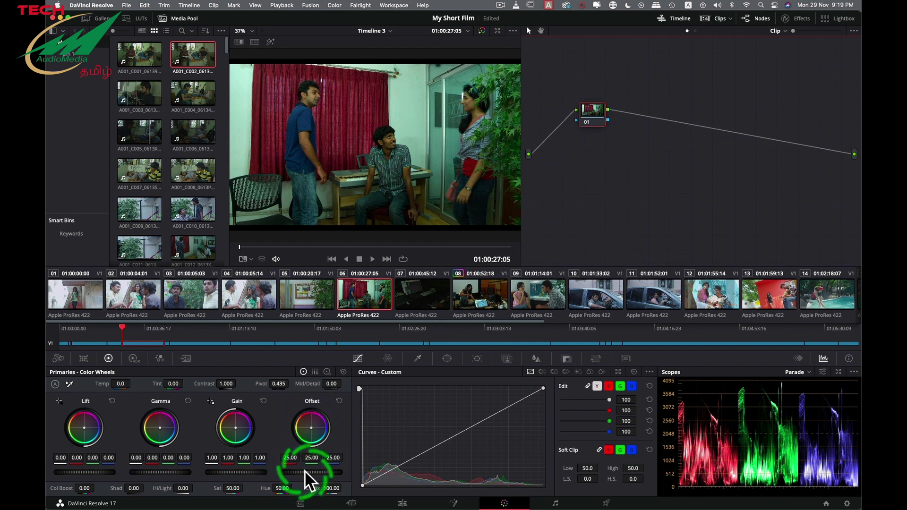
pyautogui.moveTo(305, 471); pyautogui.dragTo(478, 482)
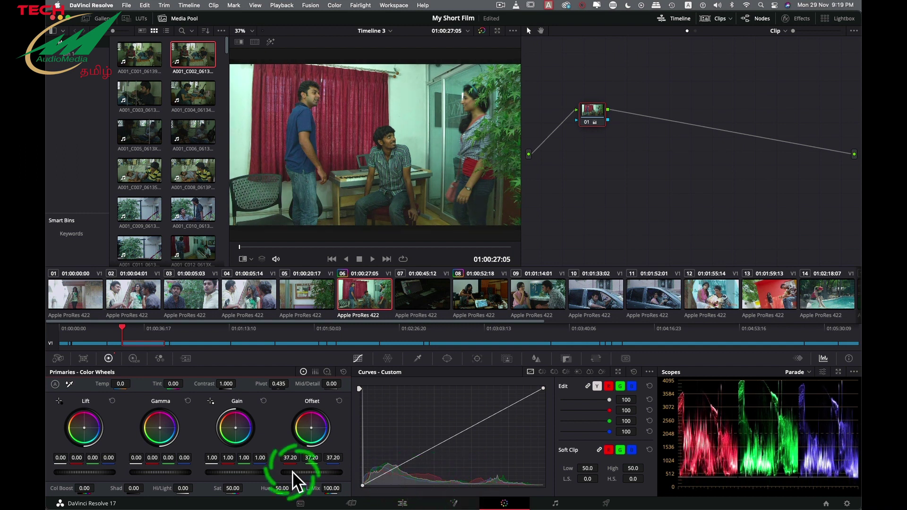
pyautogui.moveTo(302, 474)
pyautogui.mouseDown()
pyautogui.moveTo(313, 472)
pyautogui.moveTo(310, 479)
pyautogui.moveTo(291, 472)
pyautogui.mouseUp()
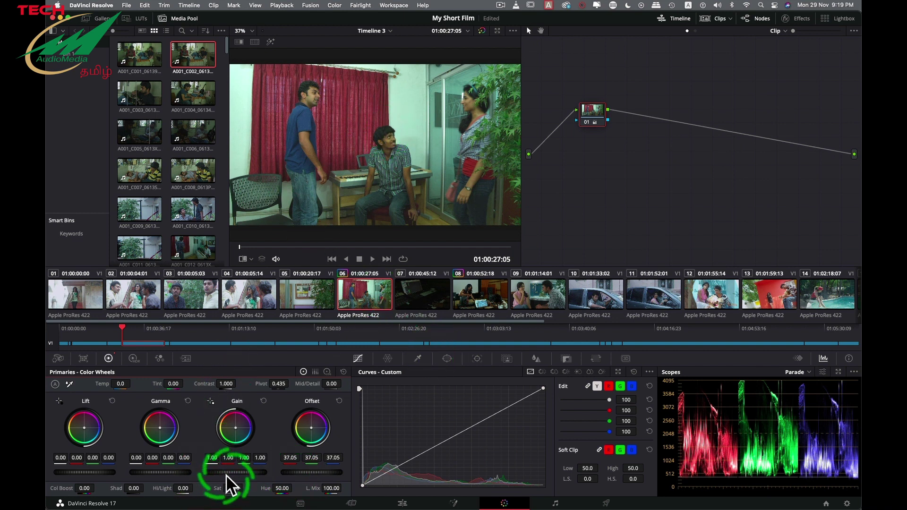
pyautogui.moveTo(226, 470)
pyautogui.mouseDown()
pyautogui.moveTo(261, 470)
pyautogui.moveTo(242, 472)
pyautogui.mouseUp()
pyautogui.moveTo(156, 472); pyautogui.dragTo(80, 473)
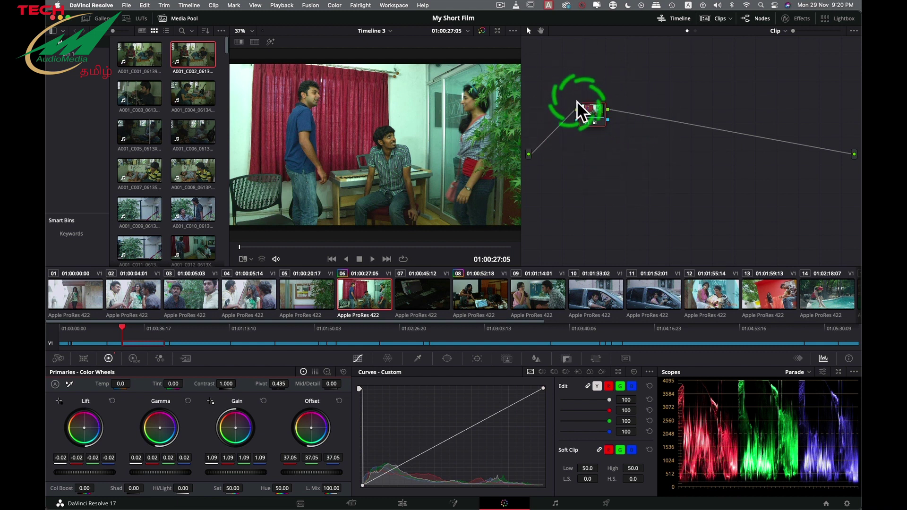
# - Add a serial node after node 01 and space it further along the node chain
pyautogui.moveTo(587, 111)
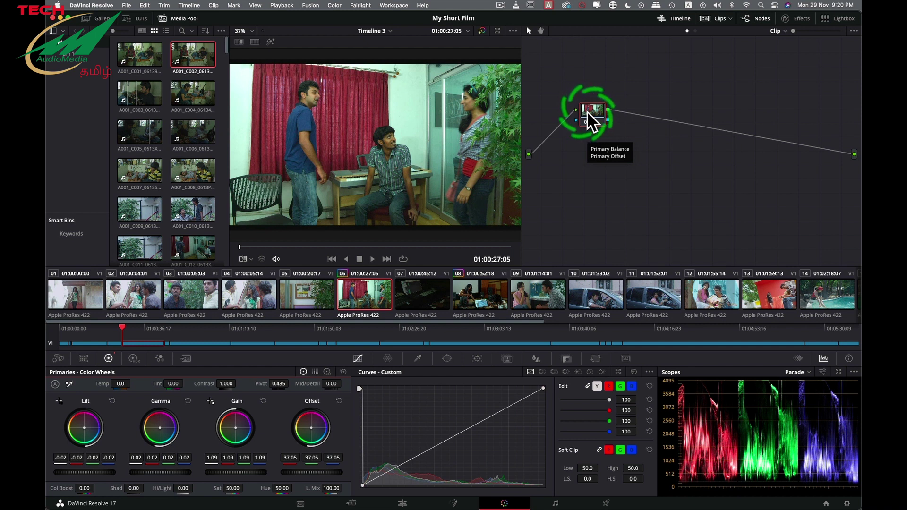
pyautogui.moveTo(598, 112); pyautogui.dragTo(587, 106)
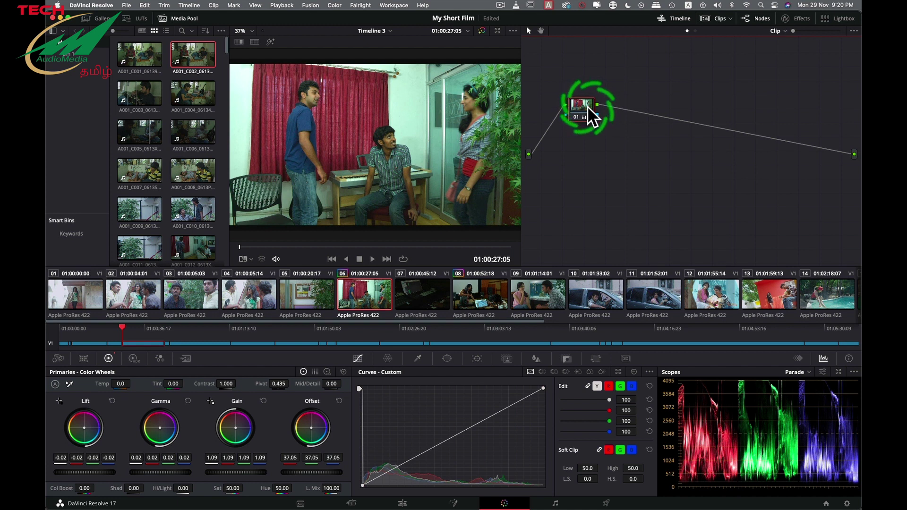
pyautogui.hotkey('alt', 's')
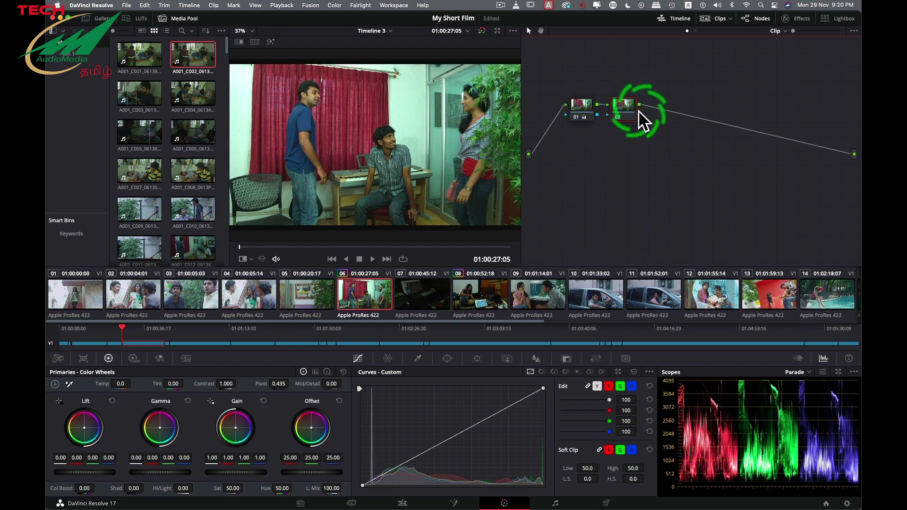
pyautogui.moveTo(626, 110); pyautogui.dragTo(642, 113)
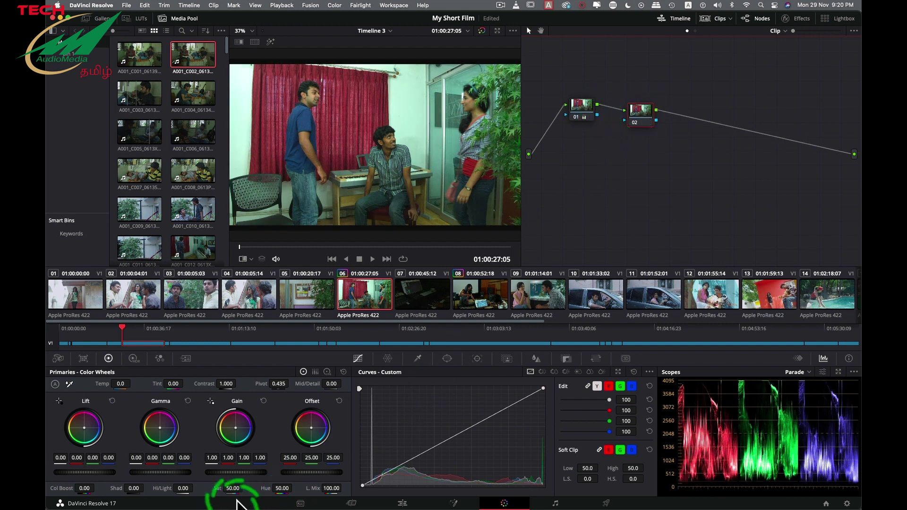
# - Adjust node 02's primaries to contrast 1.102, pivot 0.185, Mid/Detail -8.00 and temperature 420.0
pyautogui.moveTo(227, 490); pyautogui.dragTo(267, 490)
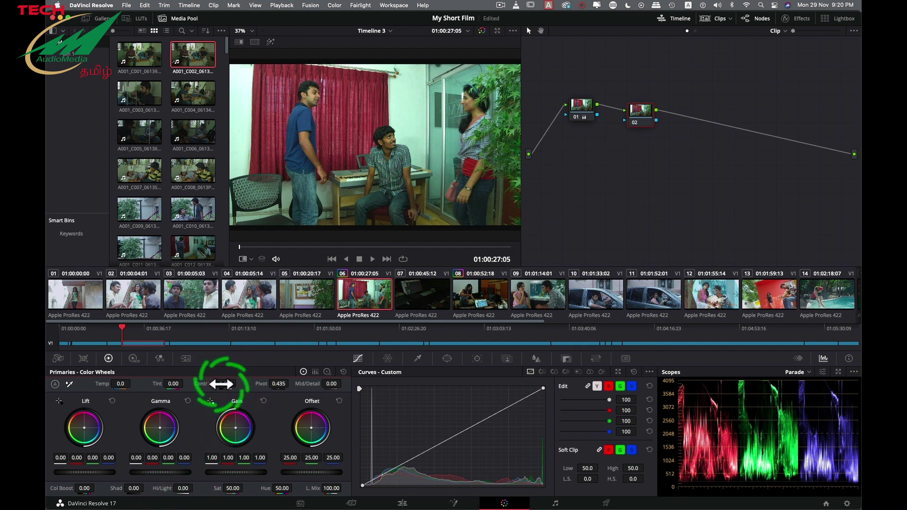
pyautogui.moveTo(220, 387)
pyautogui.mouseDown()
pyautogui.moveTo(242, 387)
pyautogui.moveTo(228, 400)
pyautogui.mouseUp()
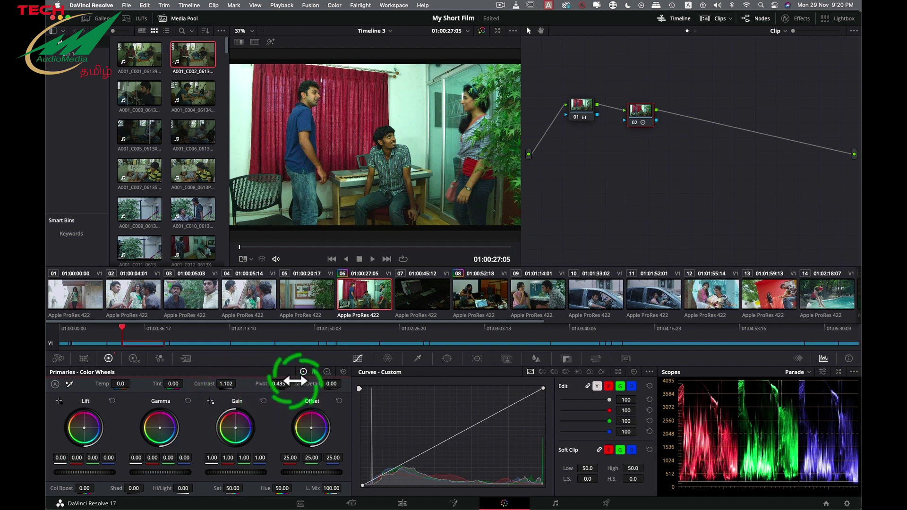
pyautogui.moveTo(278, 382); pyautogui.dragTo(227, 382)
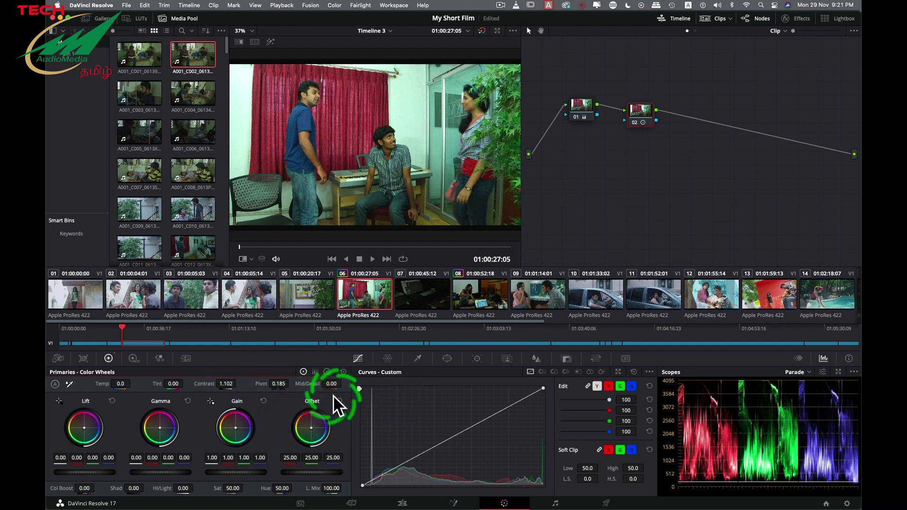
pyautogui.moveTo(326, 383)
pyautogui.mouseDown()
pyautogui.moveTo(348, 384)
pyautogui.moveTo(314, 383)
pyautogui.mouseUp()
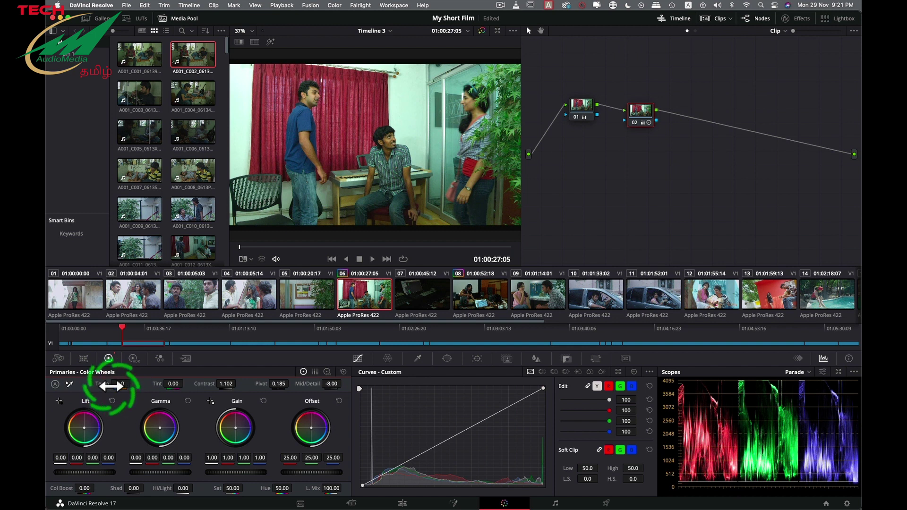
pyautogui.moveTo(111, 386); pyautogui.dragTo(130, 386)
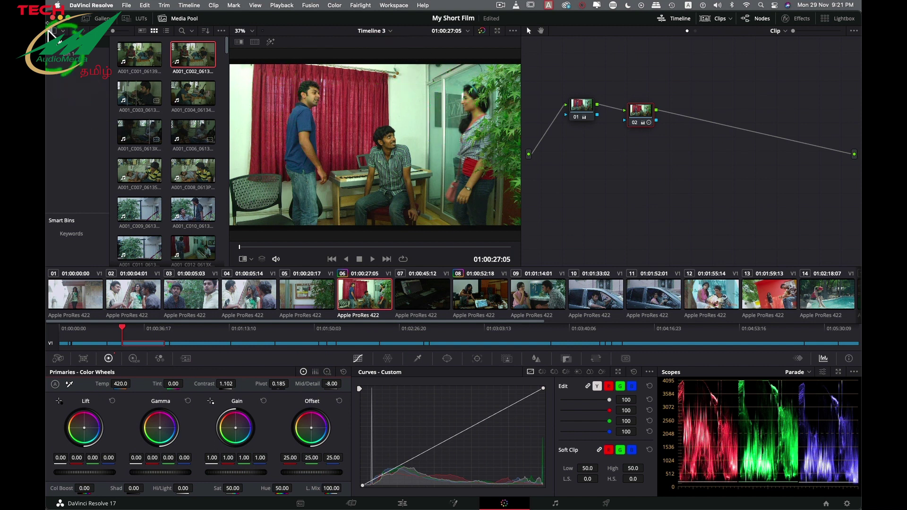
# - Show the gallery and grab a still of graded clip 06
pyautogui.click(100, 19)
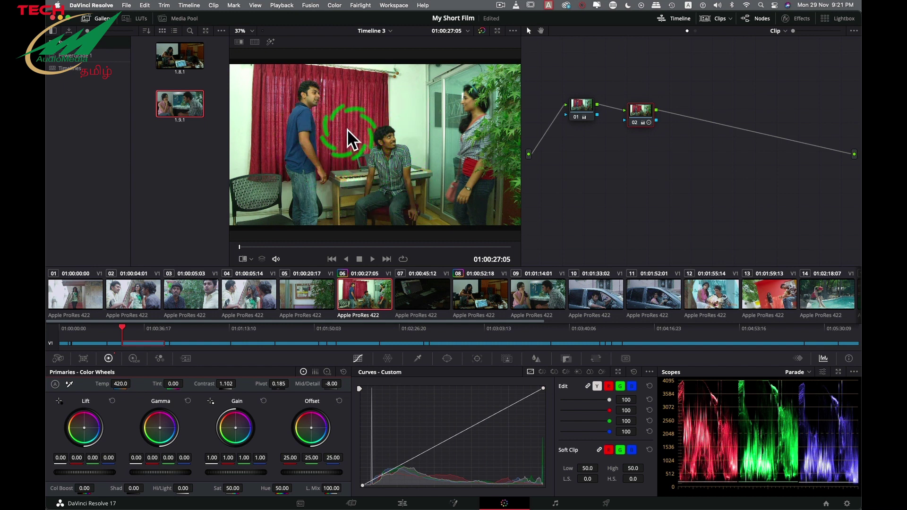
pyautogui.rightClick(332, 119)
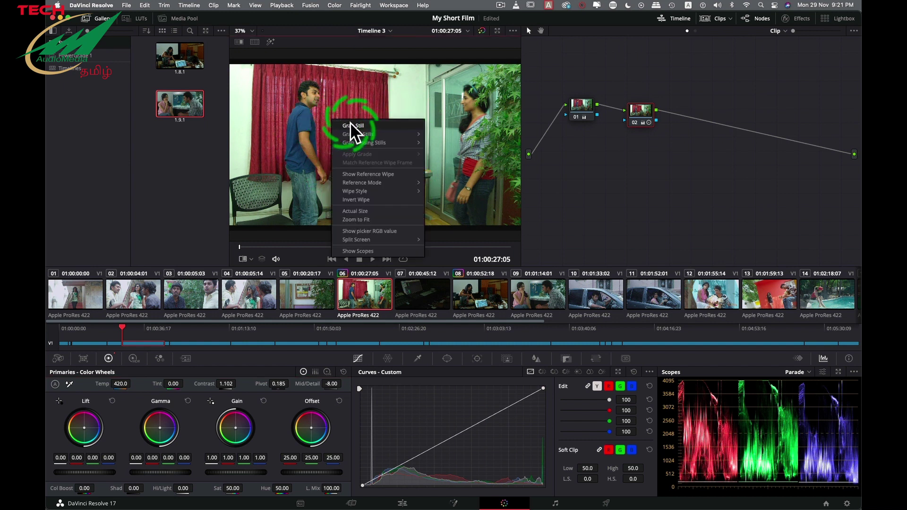
pyautogui.click(350, 124)
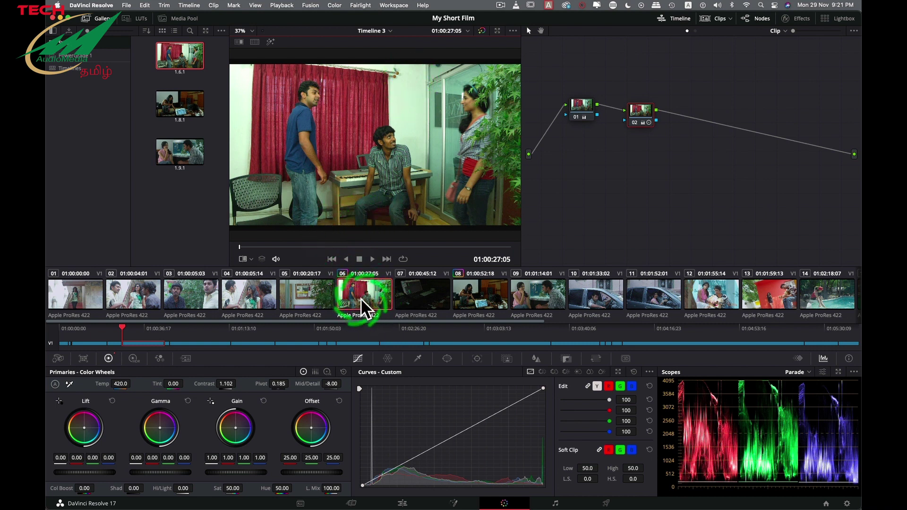
# - Preview the clip 06 still's grade on clip 08 and look through clips 07, 06 and 09 for comparison
pyautogui.click(487, 299)
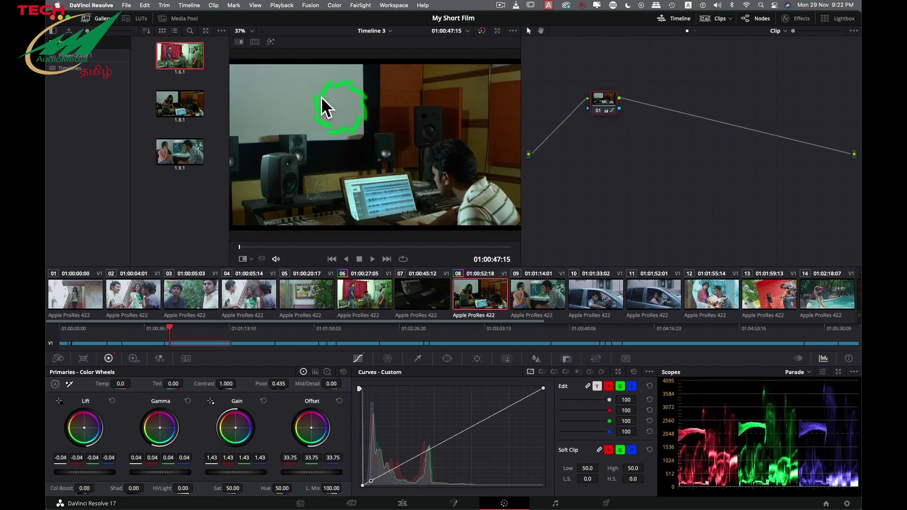
pyautogui.moveTo(182, 49)
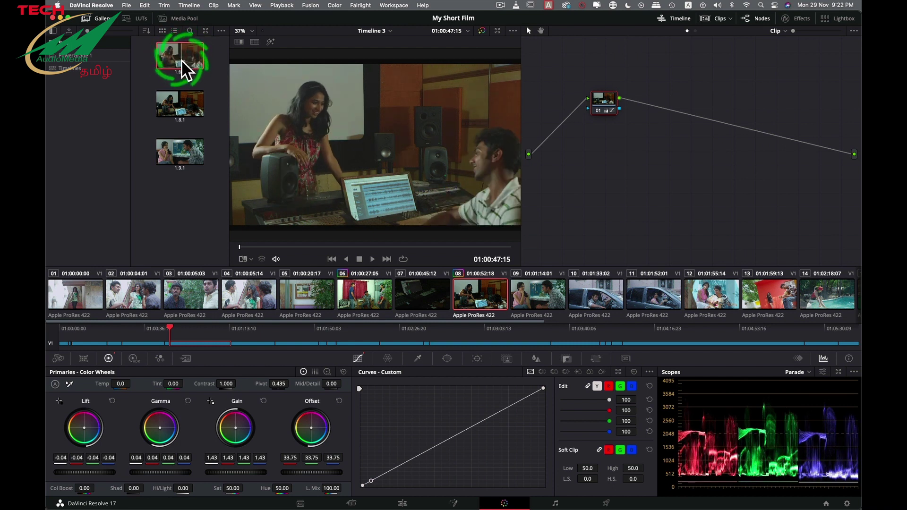
pyautogui.click(430, 296)
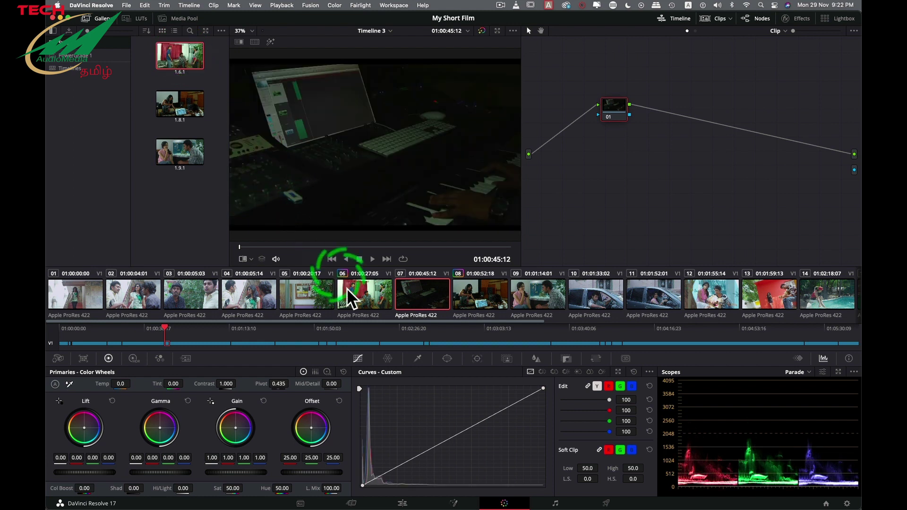
pyautogui.click(370, 292)
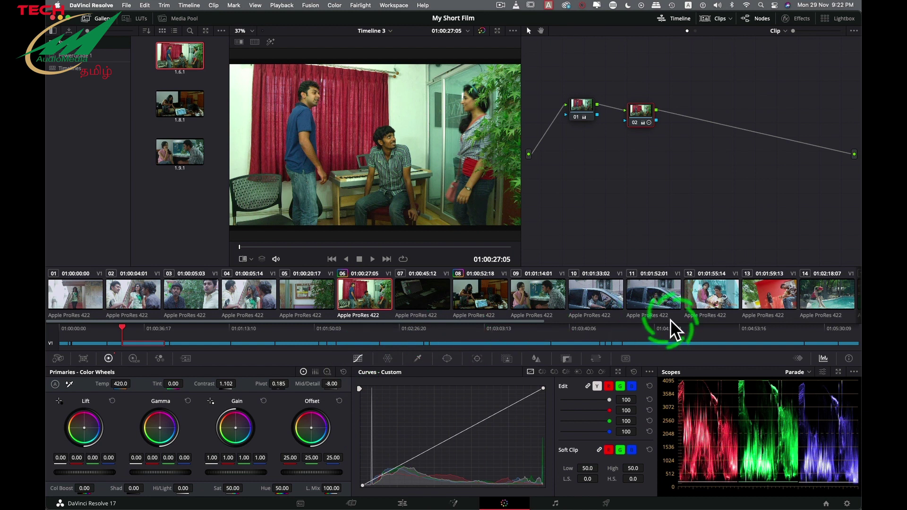
pyautogui.click(536, 299)
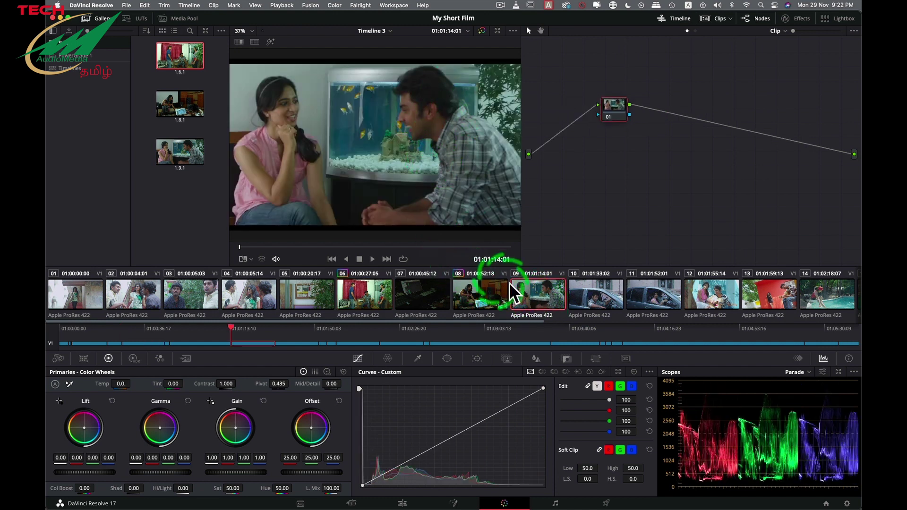
# - At 01:00:51:15 in clip 08, set node 01's primaries to offset 51.05, gain 1.59, gamma 0.06 and lift -0.05
pyautogui.click(489, 296)
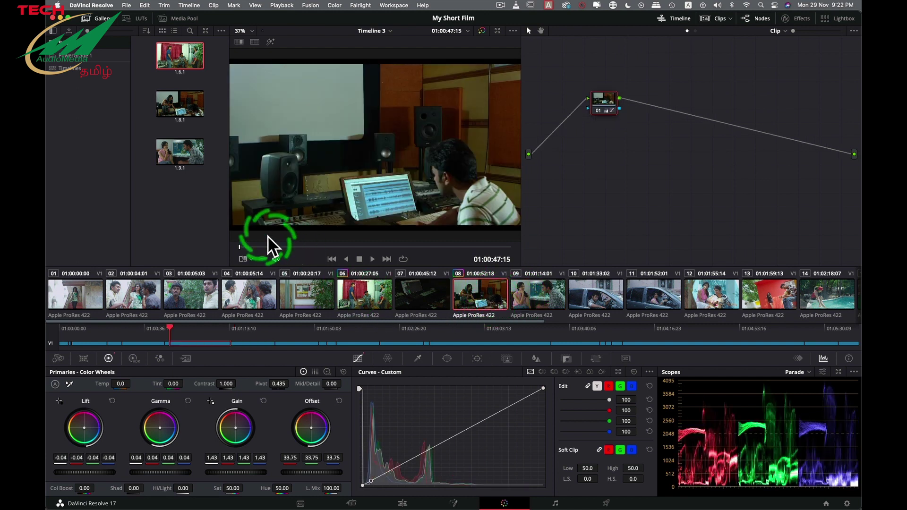
pyautogui.press('space')
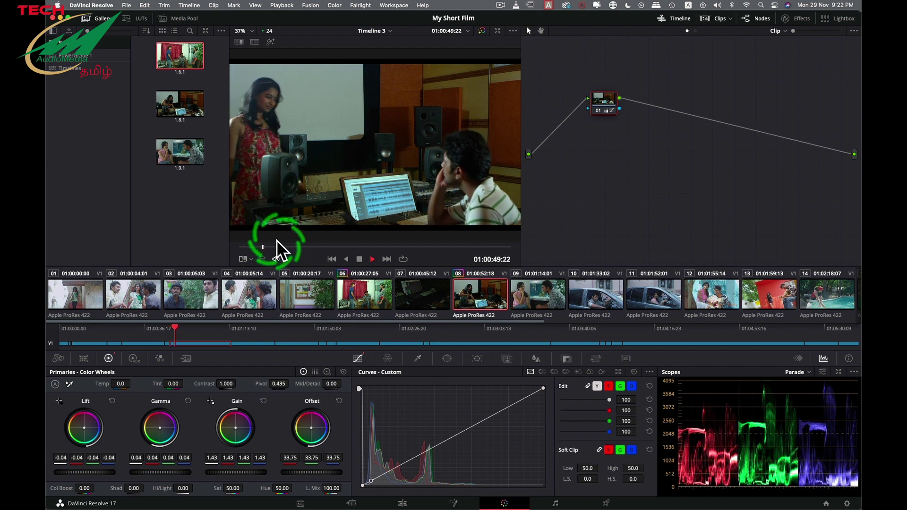
pyautogui.press('space')
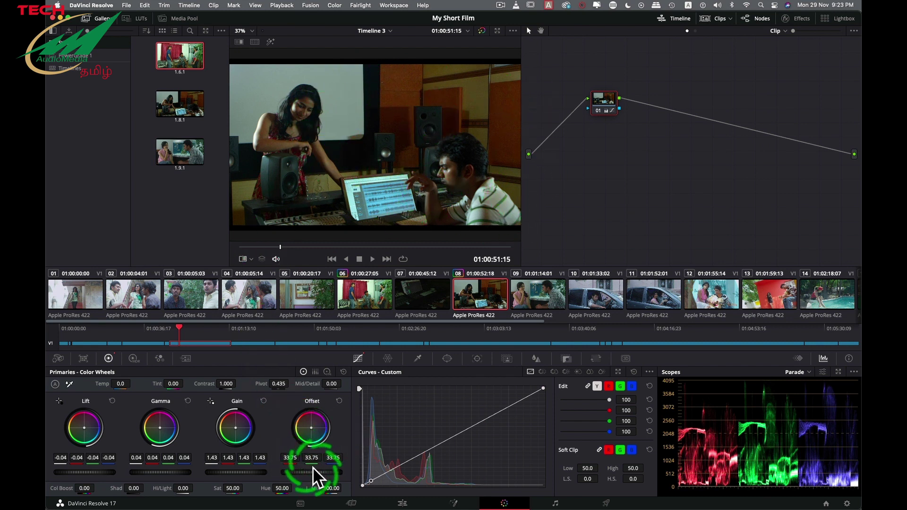
pyautogui.moveTo(309, 473); pyautogui.dragTo(547, 453)
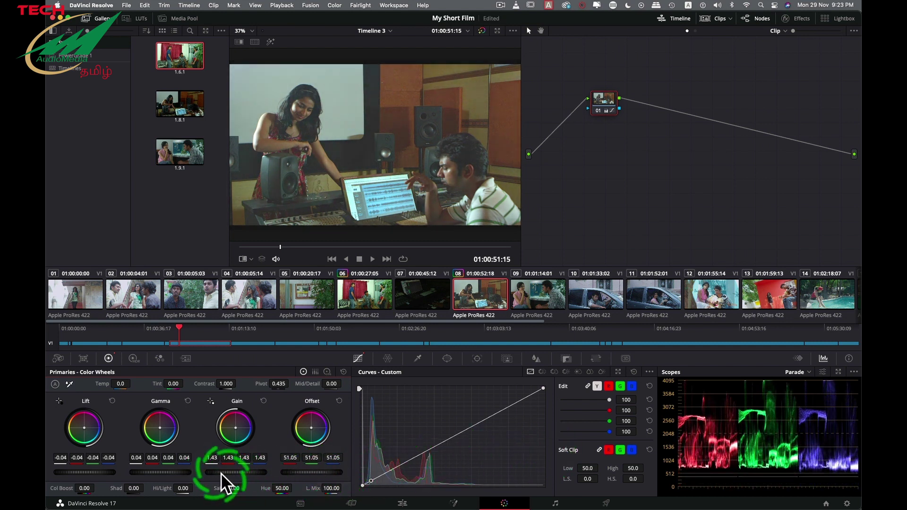
pyautogui.moveTo(220, 472); pyautogui.dragTo(283, 470)
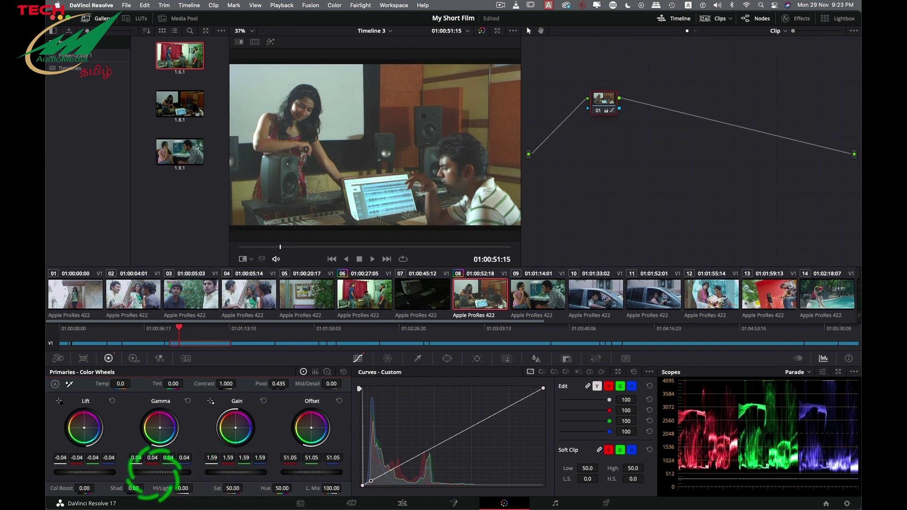
pyautogui.moveTo(149, 472); pyautogui.dragTo(179, 477)
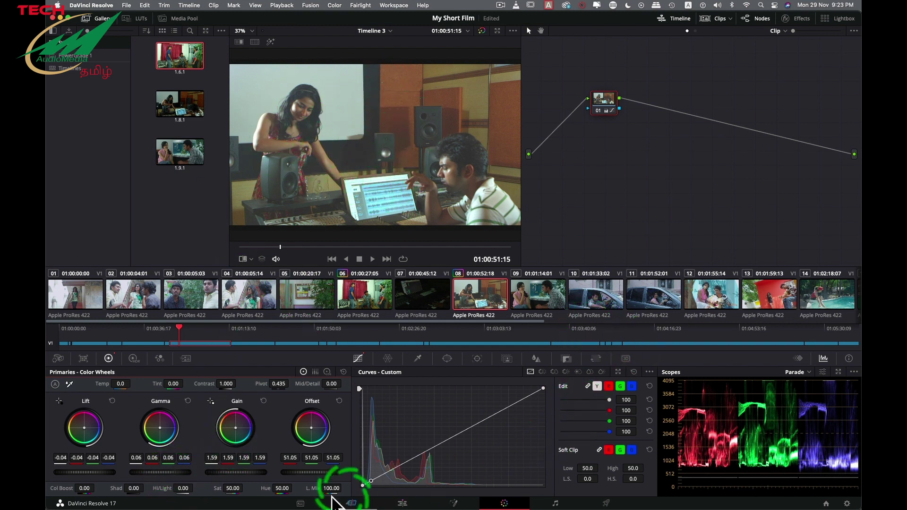
pyautogui.moveTo(98, 473); pyautogui.dragTo(92, 472)
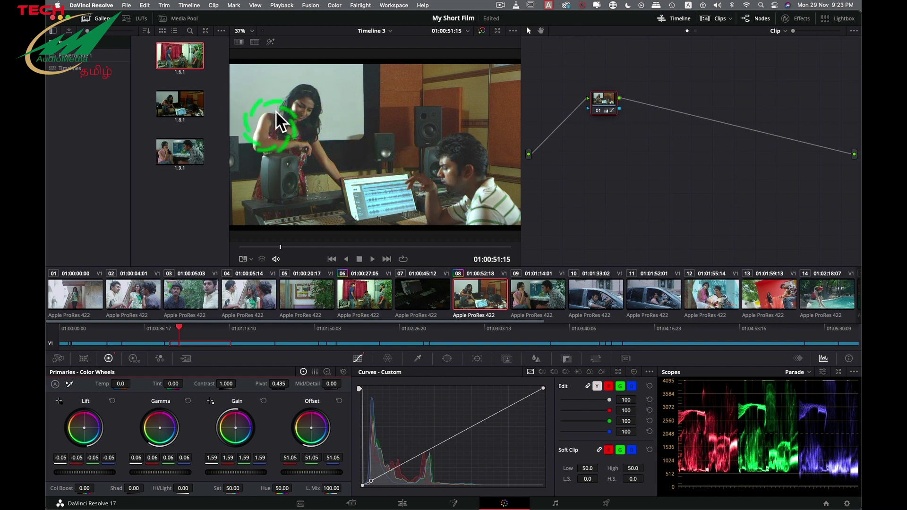
# - Add a serial node after node 01 on clip 08 and place it lower and further along the node chain
pyautogui.moveTo(611, 98); pyautogui.dragTo(608, 95)
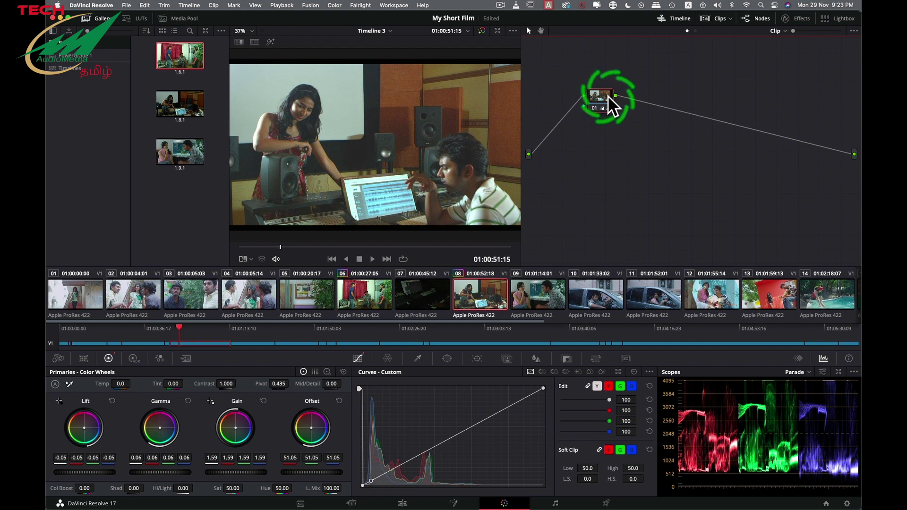
pyautogui.hotkey('alt', 's')
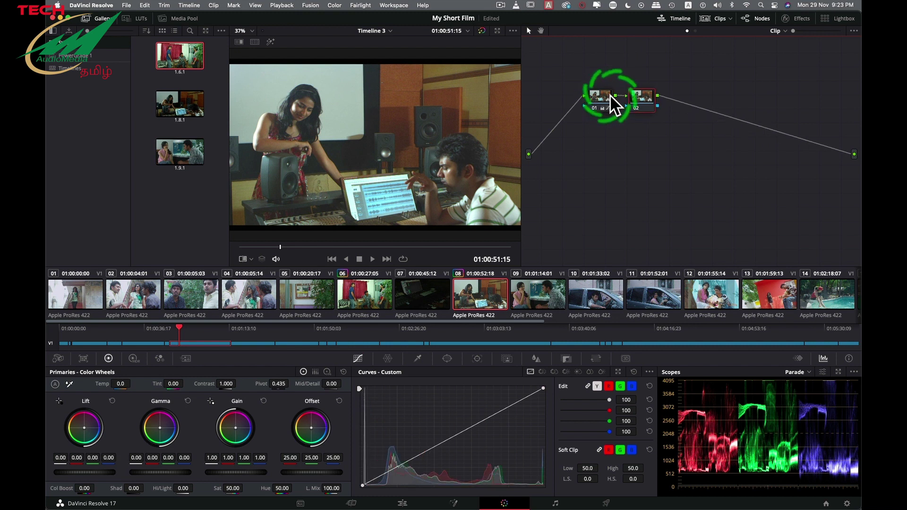
pyautogui.moveTo(642, 97); pyautogui.dragTo(667, 139)
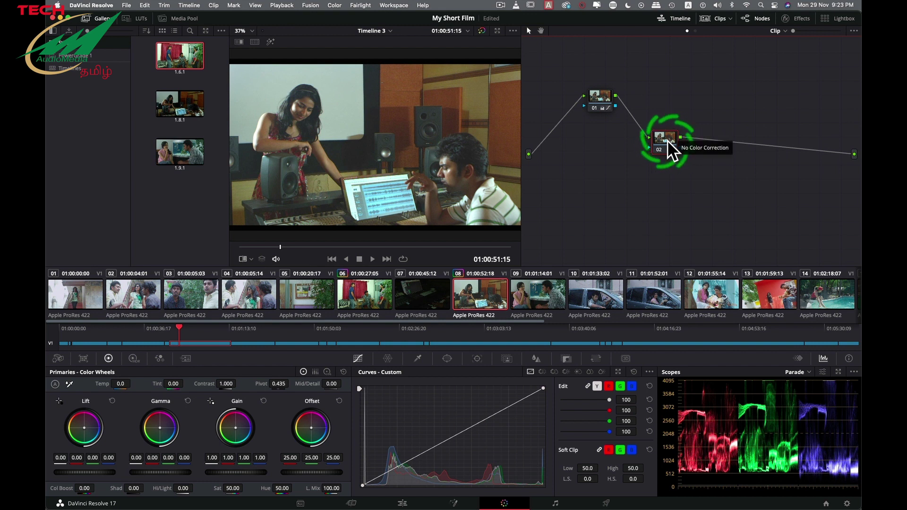
# - Add a circle window to node 02 and fit it around the standing woman with aspect 32.82, pan 44.28 and tilt 50.34
pyautogui.click(446, 357)
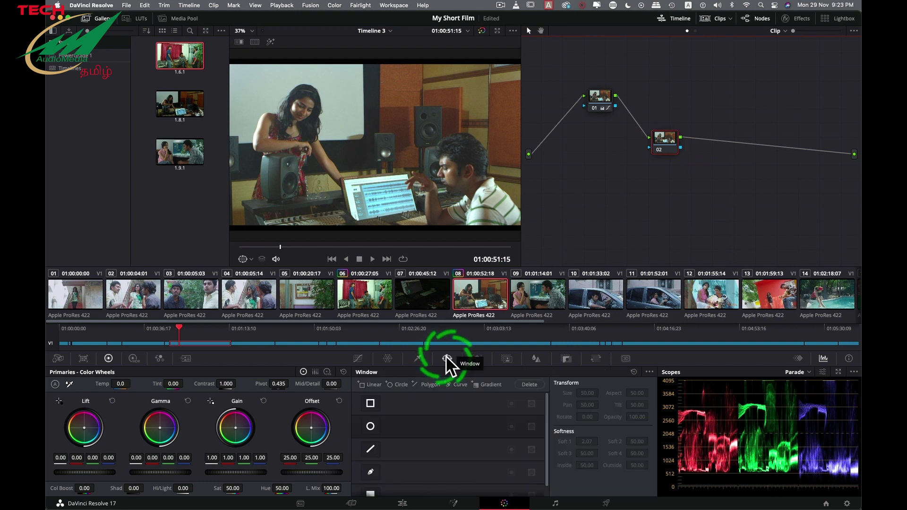
pyautogui.click(370, 426)
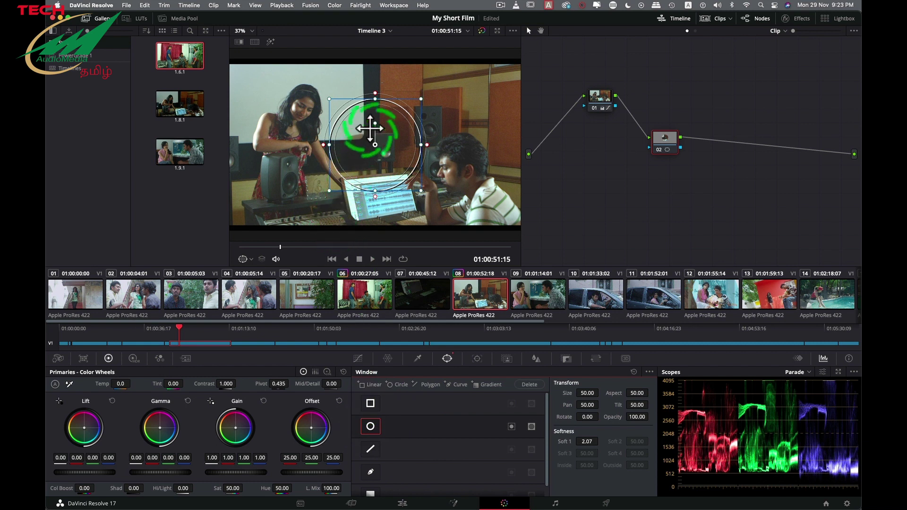
pyautogui.moveTo(374, 149); pyautogui.dragTo(301, 125)
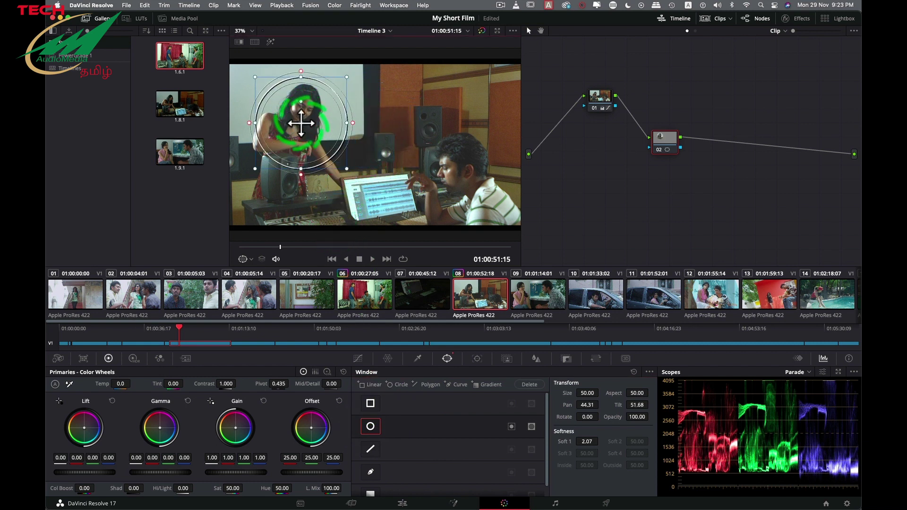
pyautogui.moveTo(302, 177); pyautogui.dragTo(303, 201)
pyautogui.moveTo(286, 112); pyautogui.dragTo(294, 138)
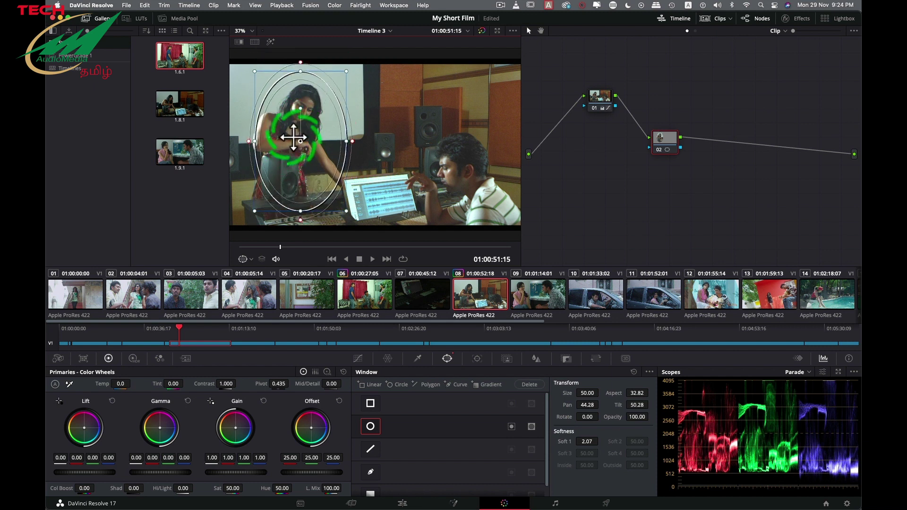
pyautogui.moveTo(278, 247)
pyautogui.mouseDown()
pyautogui.moveTo(248, 251)
pyautogui.moveTo(281, 243)
pyautogui.mouseUp()
pyautogui.moveTo(295, 159); pyautogui.dragTo(296, 158)
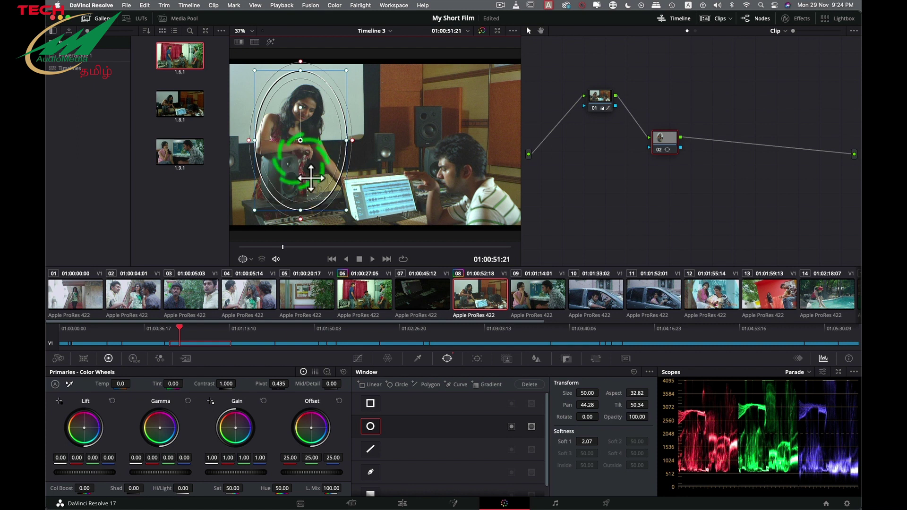
# - Track the circle window forward and backward through clip 08 with the Cloud Tracker and play back the tracked shot
pyautogui.click(478, 359)
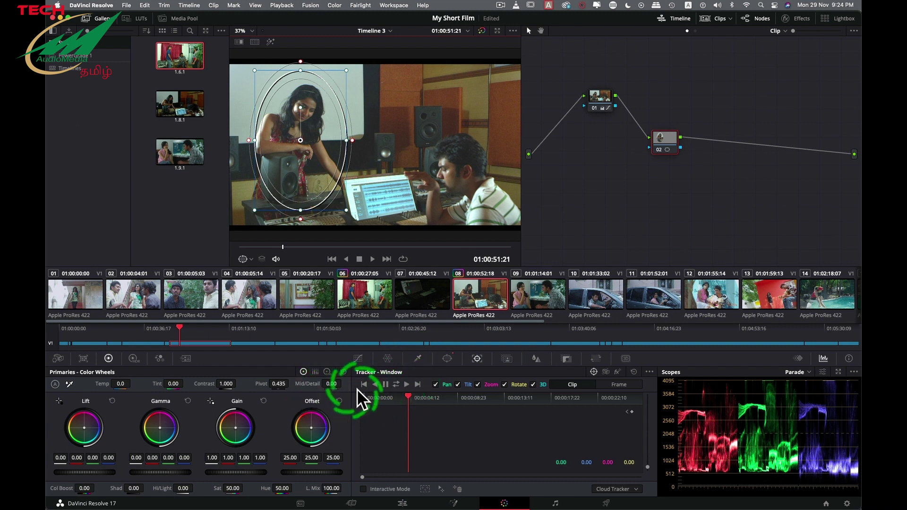
pyautogui.click(396, 384)
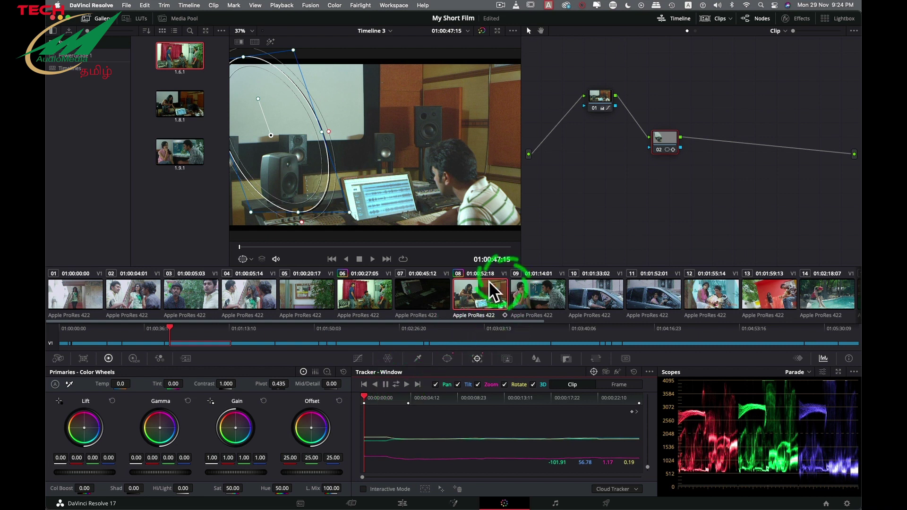
pyautogui.click(374, 258)
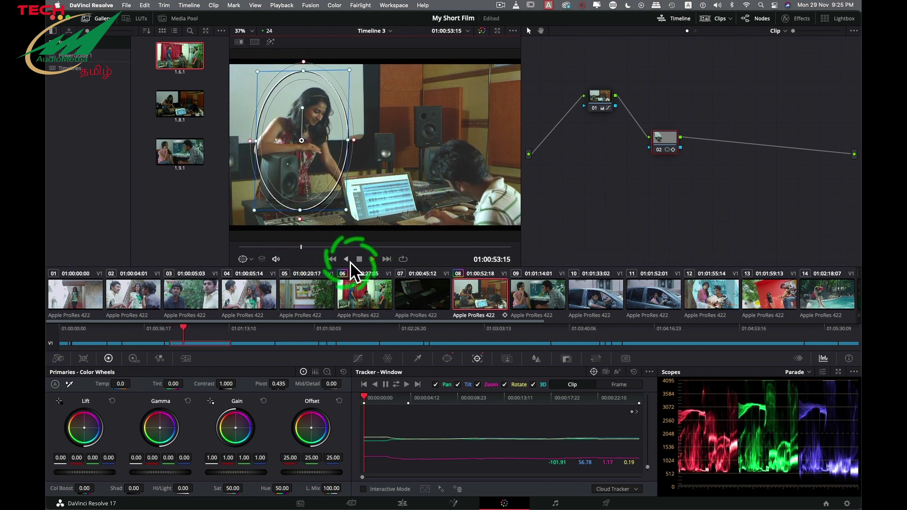
pyautogui.click(360, 260)
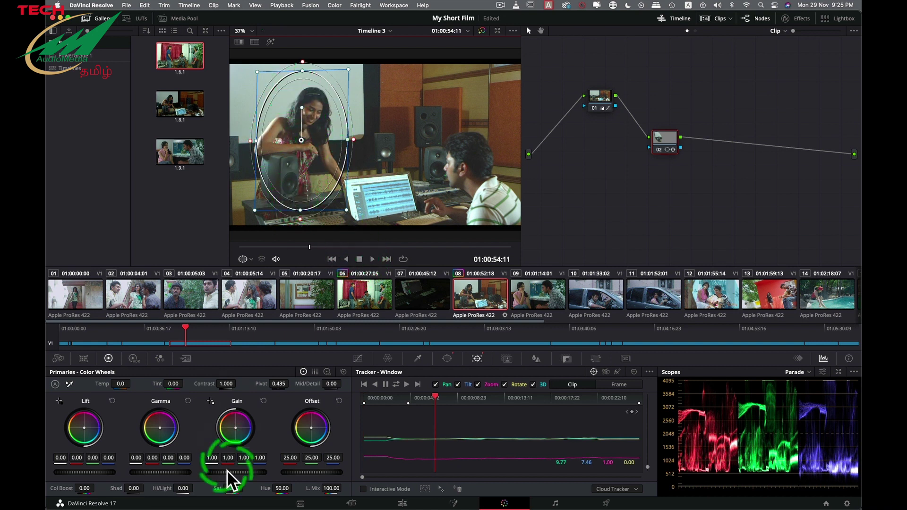
# - Brighten the windowed area on node 02 with gain 1.09, gamma 0.01 and offset 25.35, and set its key output gain to 0.931
pyautogui.moveTo(231, 471); pyautogui.dragTo(257, 478)
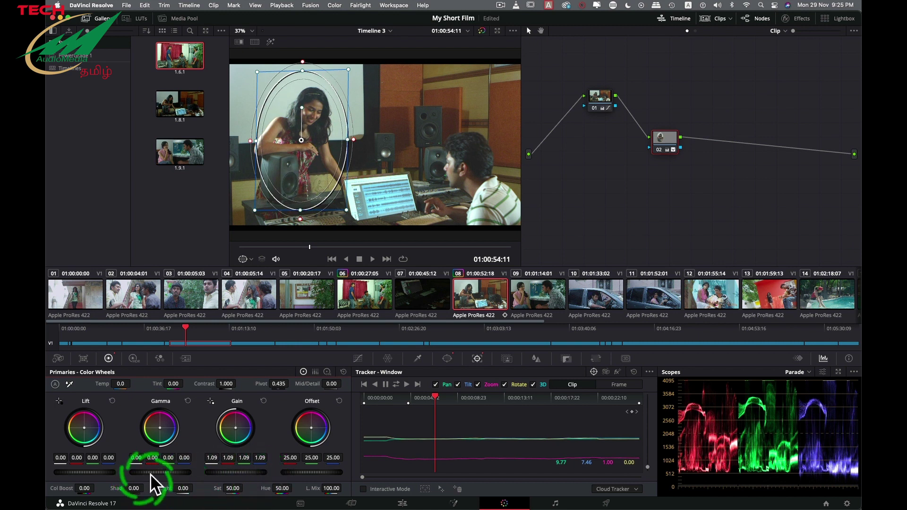
pyautogui.moveTo(152, 474); pyautogui.dragTo(182, 472)
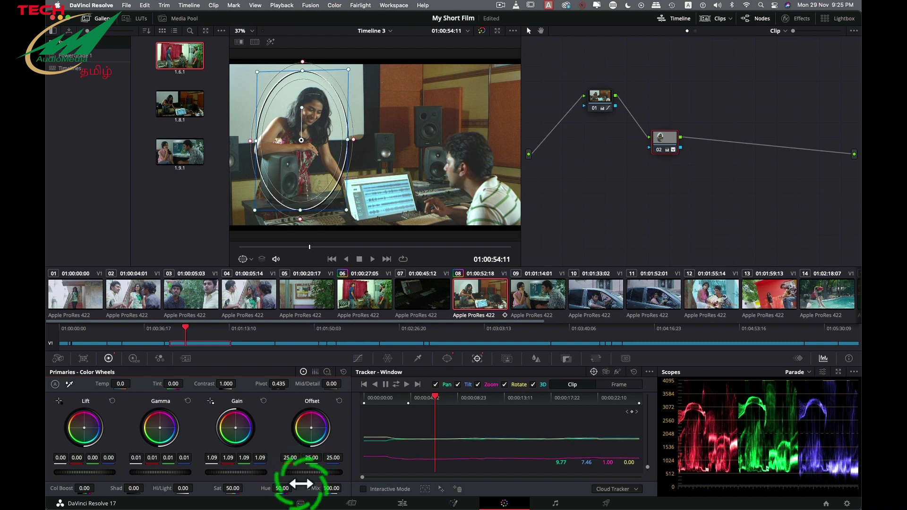
pyautogui.moveTo(312, 471); pyautogui.dragTo(339, 461)
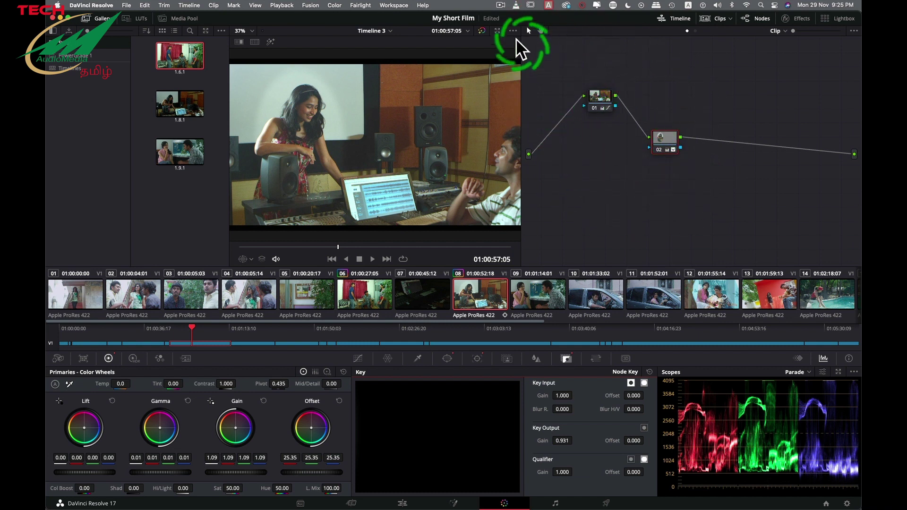
# - Compare clip 08 with its color grades bypassed and restored, and grab a still of the graded frame at 01:00:57:05
pyautogui.click(481, 31)
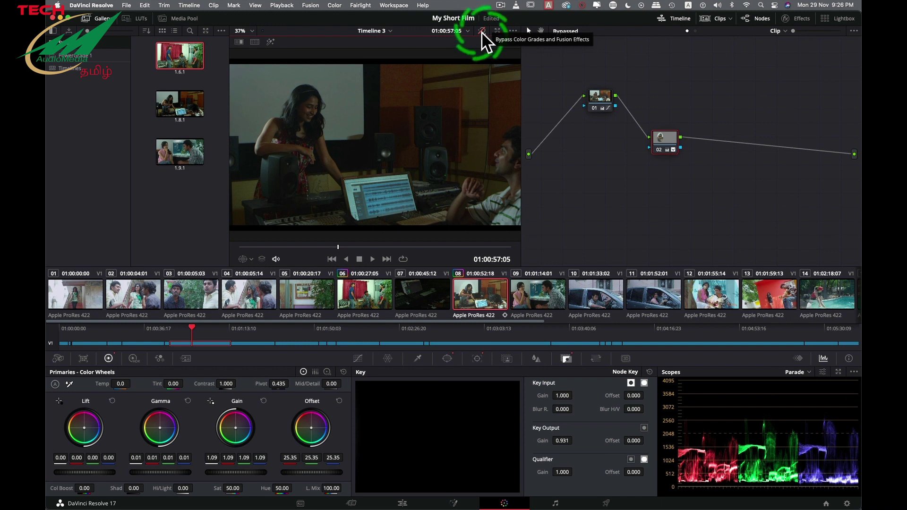
pyautogui.click(481, 32)
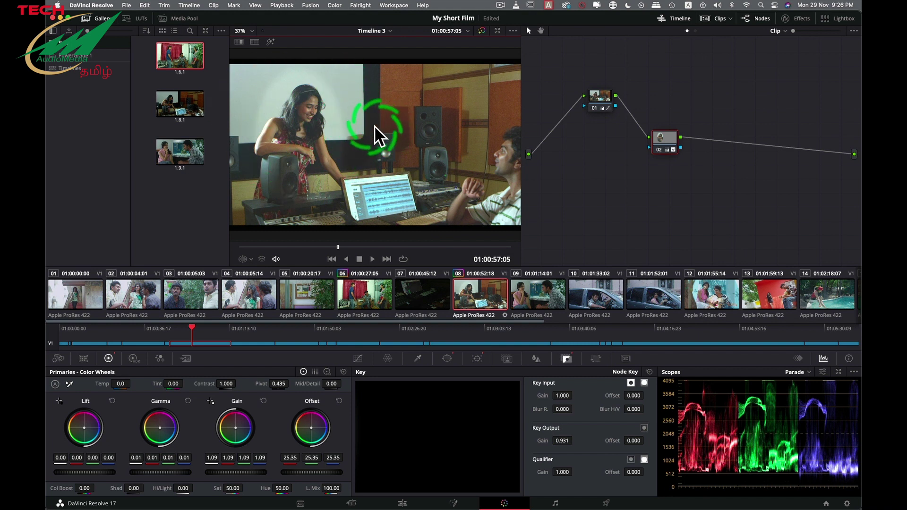
pyautogui.rightClick(366, 114)
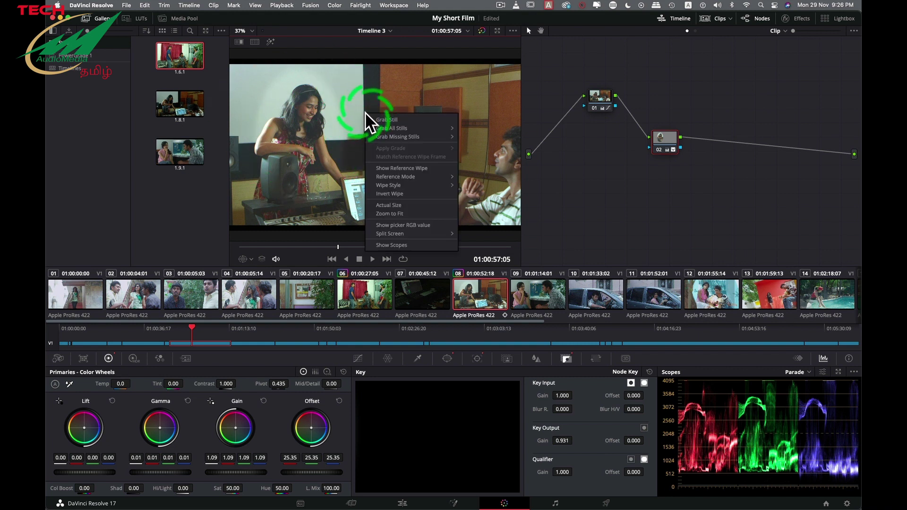
pyautogui.click(401, 118)
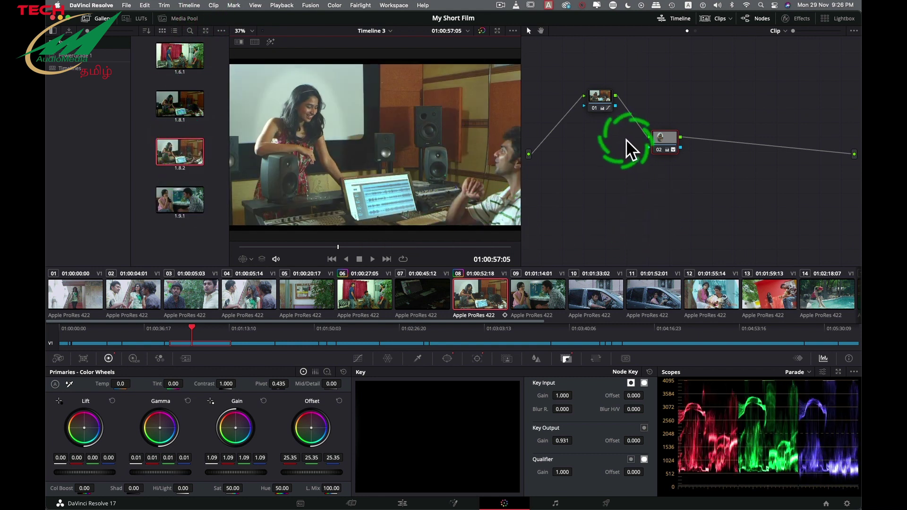
# - Reset all grades and nodes on clip 08, and reposition its remaining node 01 slightly in the node graph
pyautogui.click(598, 99)
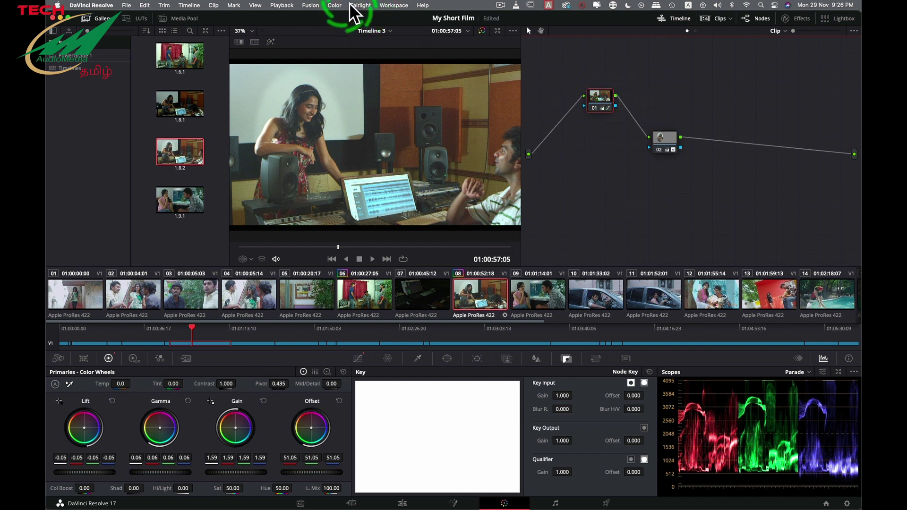
pyautogui.click(329, 5)
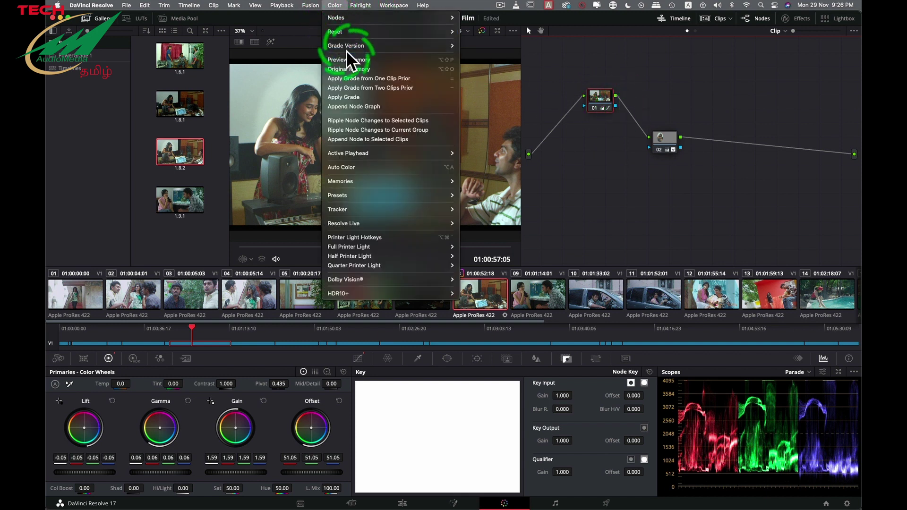
pyautogui.moveTo(361, 33)
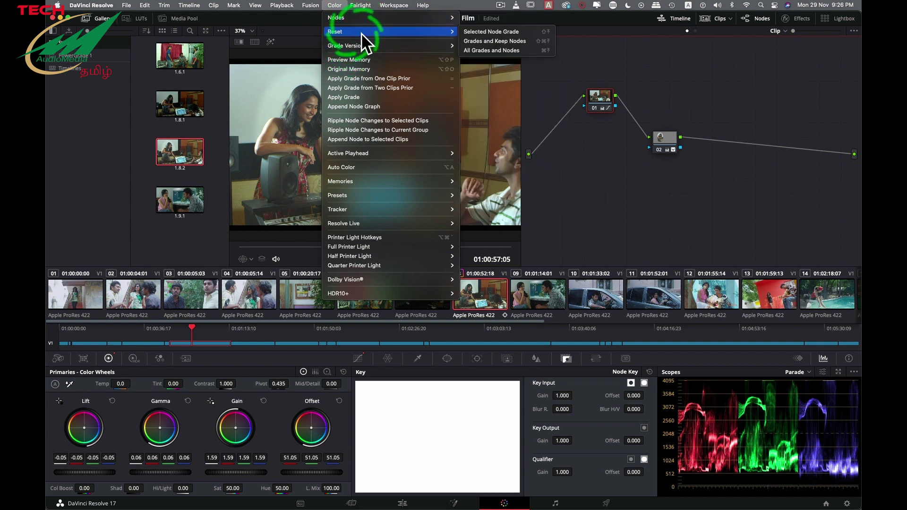
pyautogui.click(506, 52)
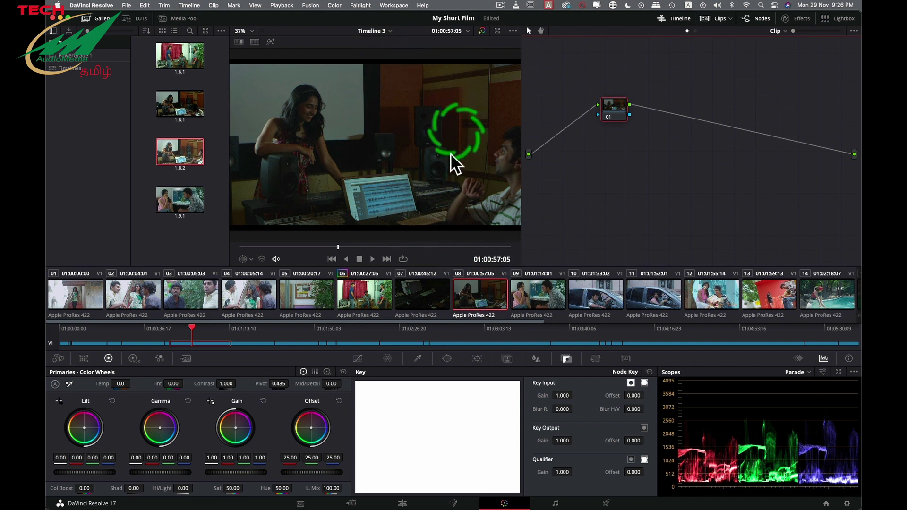
pyautogui.moveTo(617, 115); pyautogui.dragTo(611, 128)
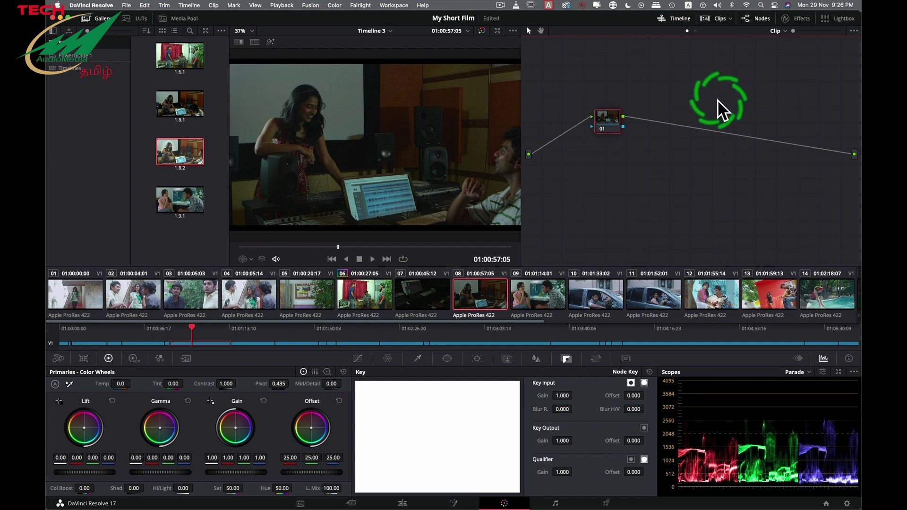
# - Apply the grade stored in gallery still 1.8.2 to clip 08
pyautogui.moveTo(180, 147)
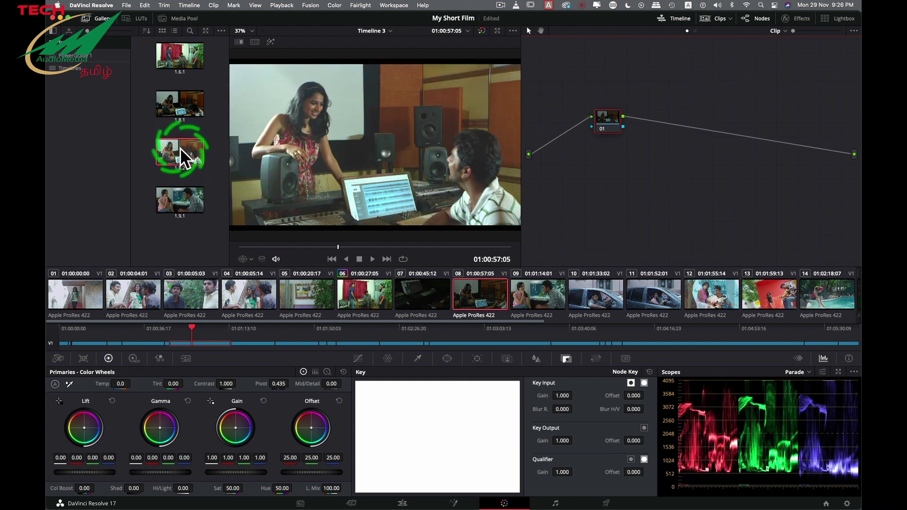
pyautogui.rightClick(180, 148)
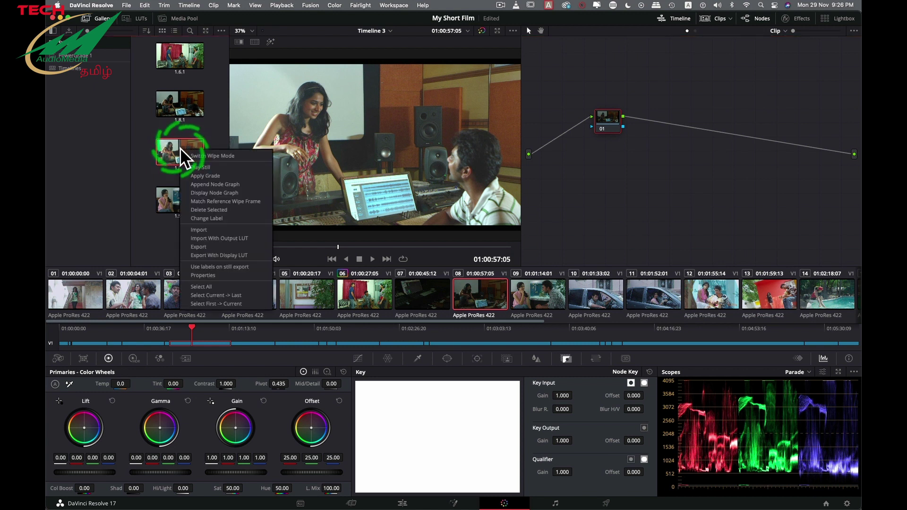
pyautogui.click(207, 175)
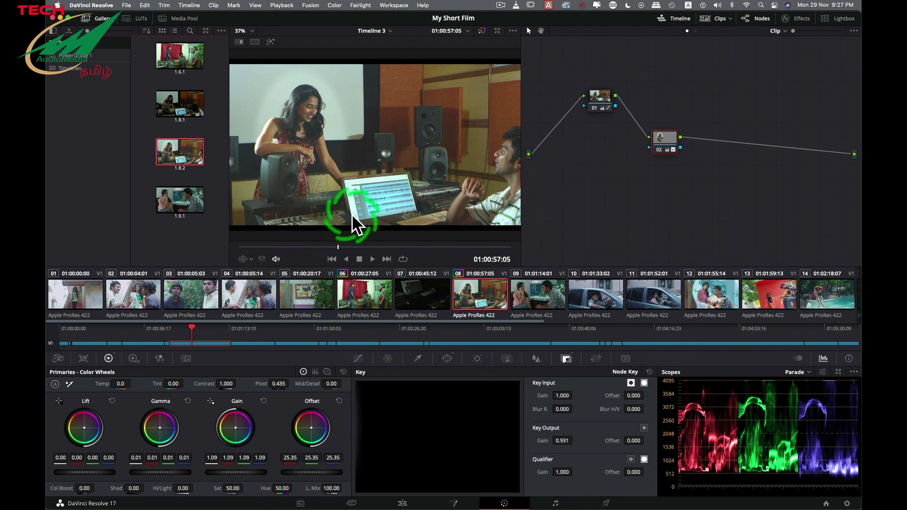
# - Try a custom curve on clip 09 with lowered shadows and raised midtones and highlights, and reset the curve
pyautogui.click(540, 299)
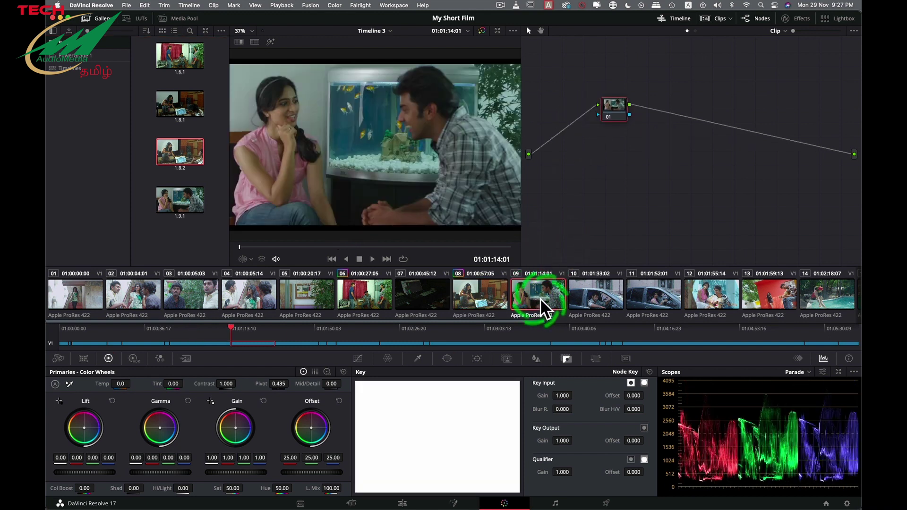
pyautogui.click(354, 358)
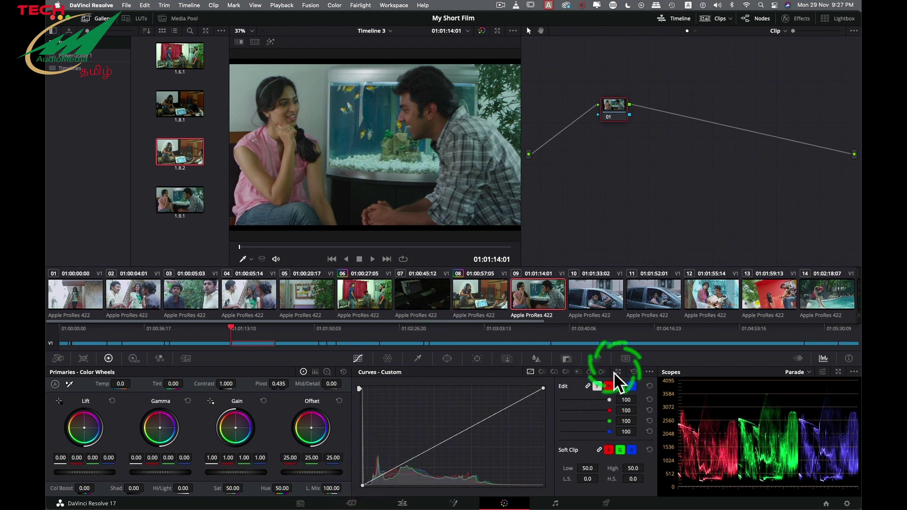
pyautogui.click(457, 434)
pyautogui.moveTo(458, 432); pyautogui.dragTo(446, 424)
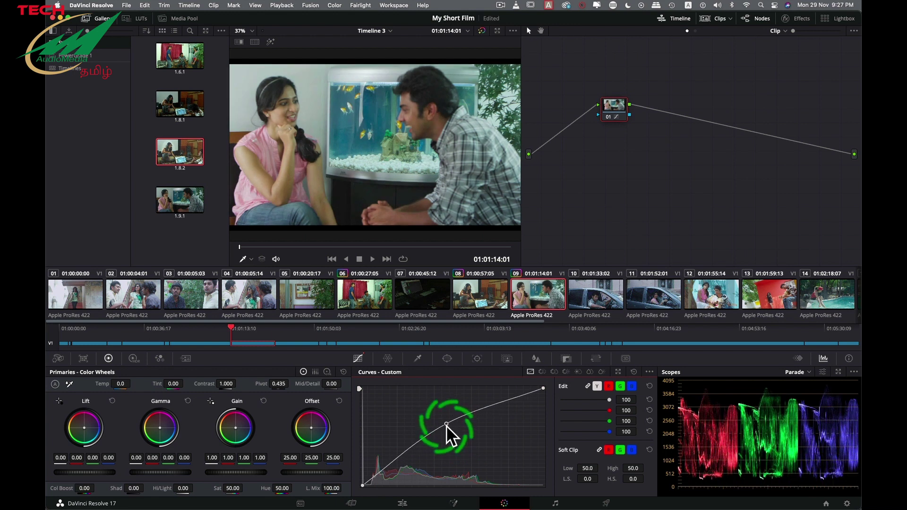
pyautogui.moveTo(395, 459); pyautogui.dragTo(406, 469)
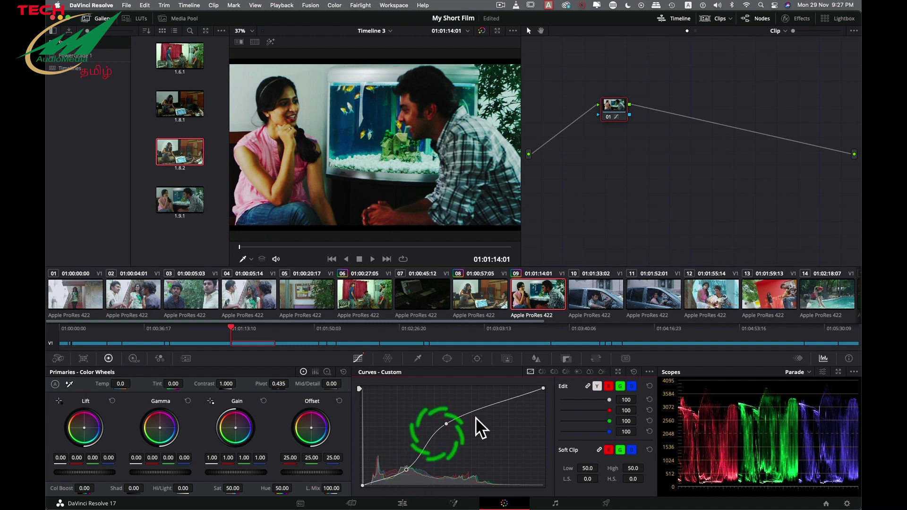
pyautogui.moveTo(514, 401); pyautogui.dragTo(501, 395)
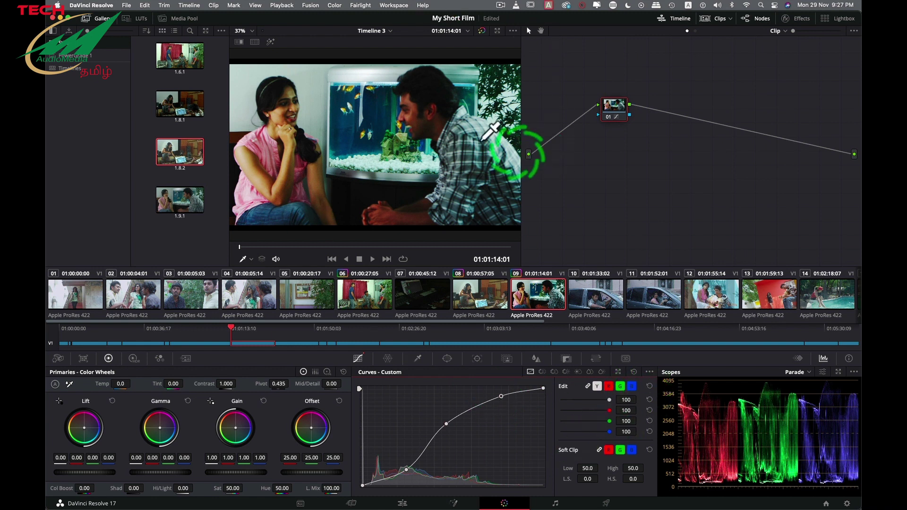
pyautogui.click(650, 386)
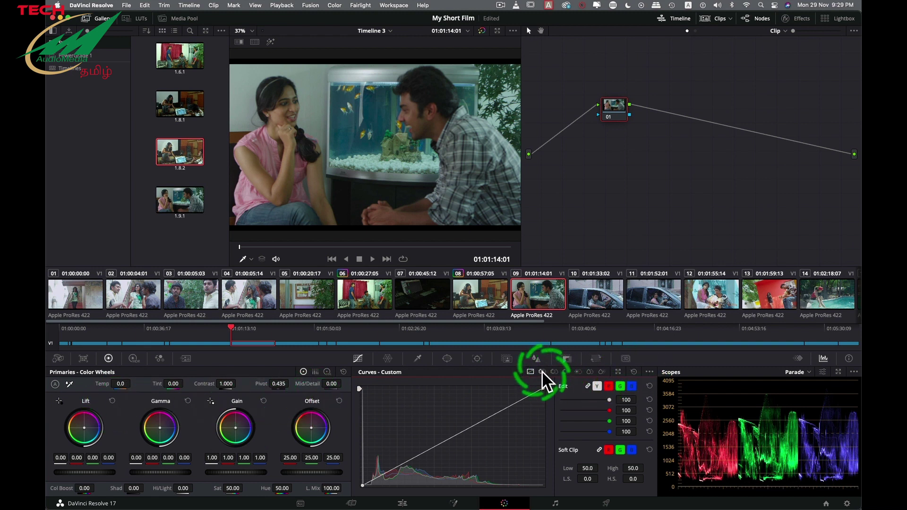
# - Try rotating the sampled pink of the woman's shirt by 37.60 on the Hue Vs Hue curve, and reset the curve
pyautogui.click(542, 371)
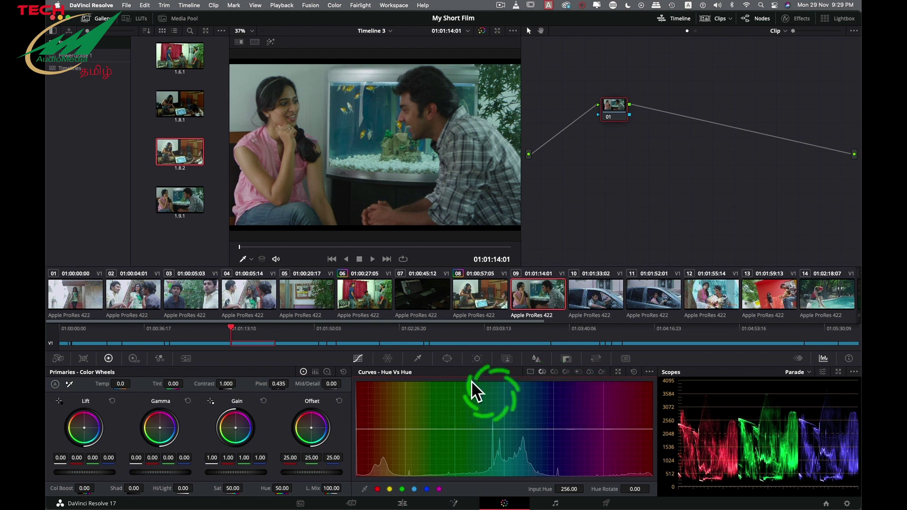
pyautogui.click(365, 489)
pyautogui.click(263, 152)
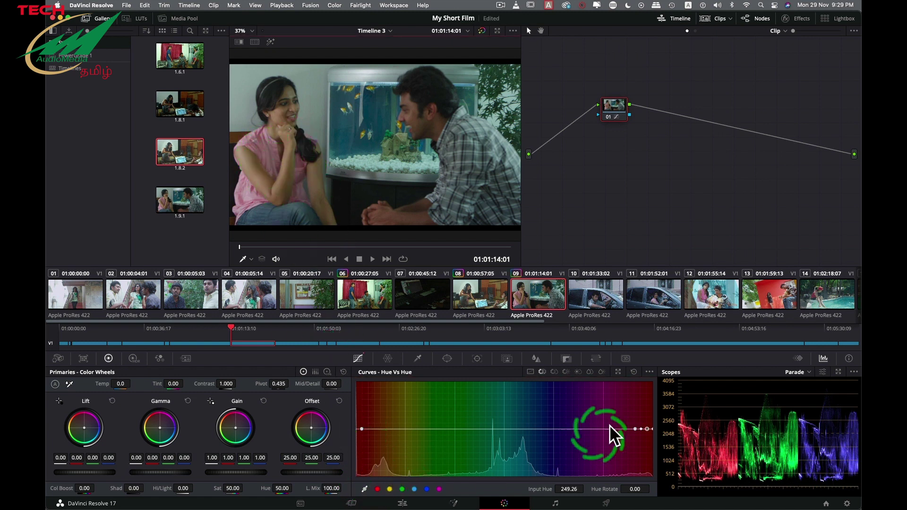
pyautogui.moveTo(647, 427)
pyautogui.mouseDown()
pyautogui.moveTo(648, 467)
pyautogui.moveTo(653, 384)
pyautogui.moveTo(661, 435)
pyautogui.moveTo(651, 440)
pyautogui.moveTo(631, 417)
pyautogui.moveTo(649, 436)
pyautogui.moveTo(651, 419)
pyautogui.mouseUp()
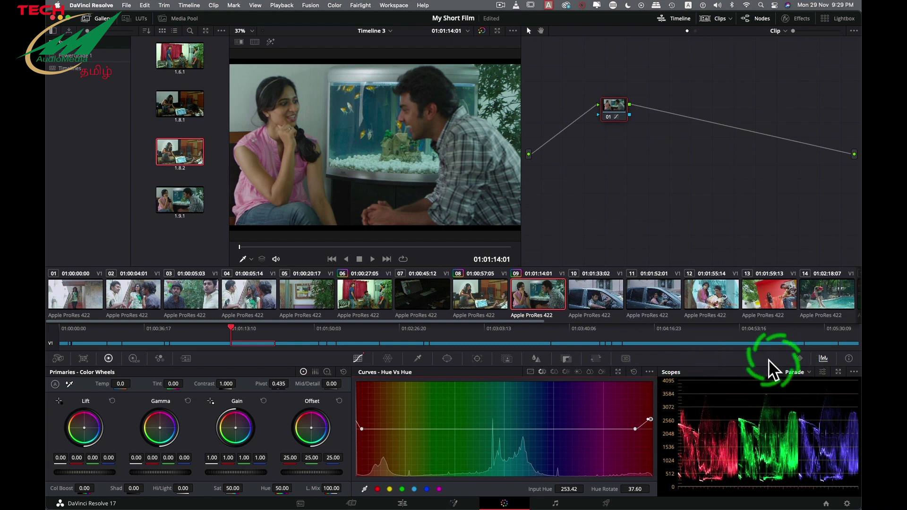
pyautogui.click(633, 372)
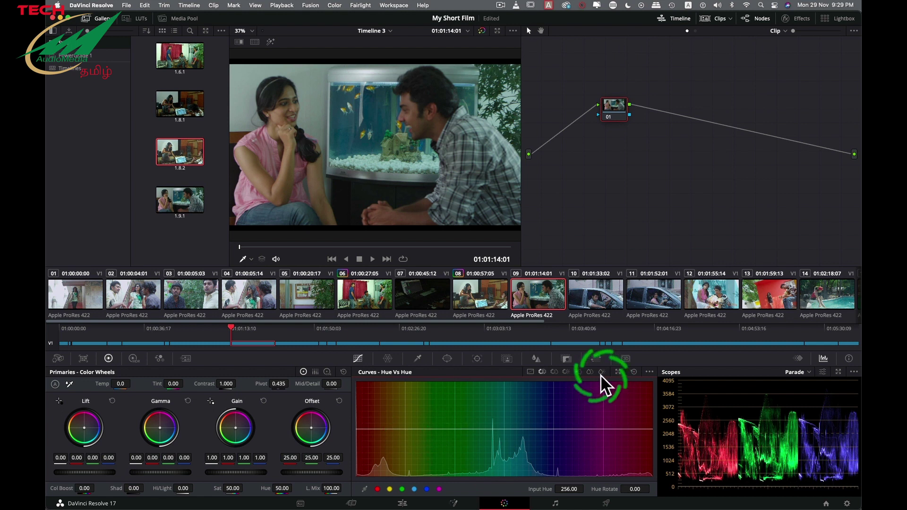
# - Try desaturating the sampled blue of the woman's jeans on the Hue Vs Sat curve, and reset the curve
pyautogui.click(554, 372)
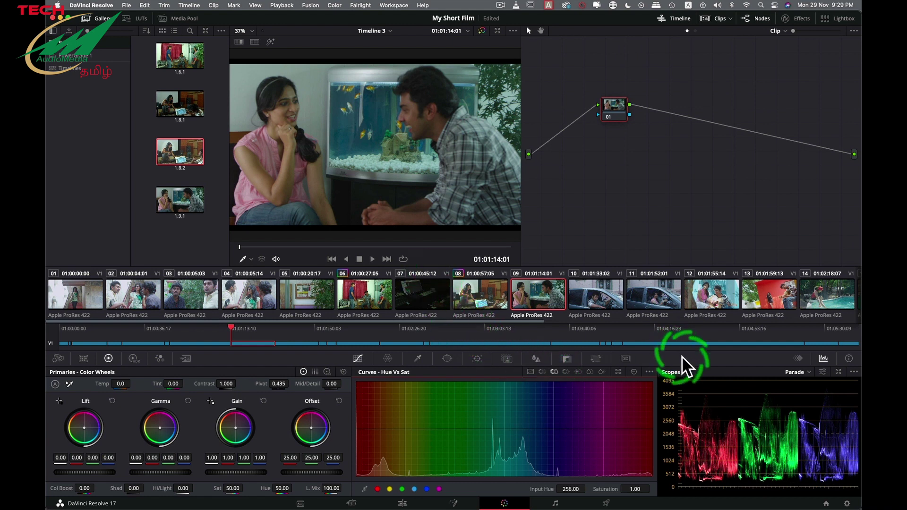
pyautogui.click(267, 215)
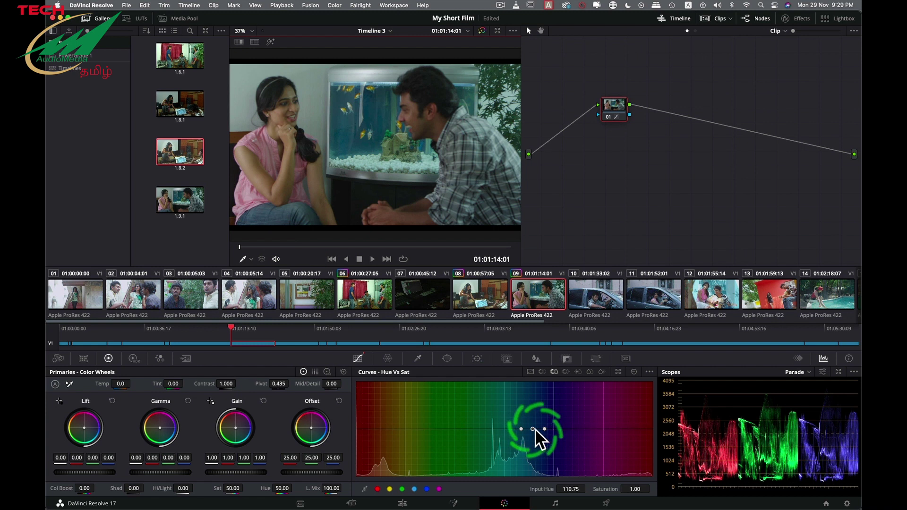
pyautogui.moveTo(535, 429)
pyautogui.mouseDown()
pyautogui.moveTo(527, 473)
pyautogui.moveTo(540, 368)
pyautogui.moveTo(537, 435)
pyautogui.mouseUp()
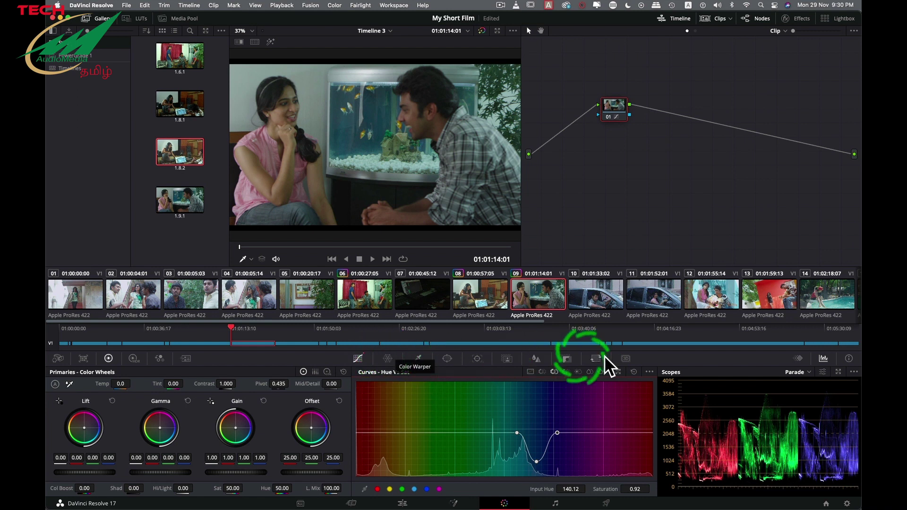
pyautogui.click(634, 372)
# - Try raising the saturation of the woman's blue jeans to 0.72 in the Color Warper, and reset the warper
pyautogui.click(388, 358)
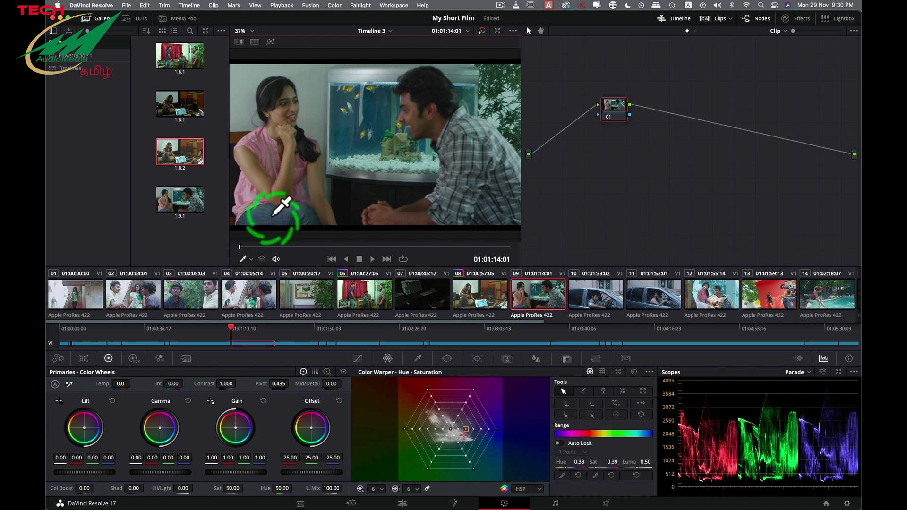
pyautogui.click(467, 428)
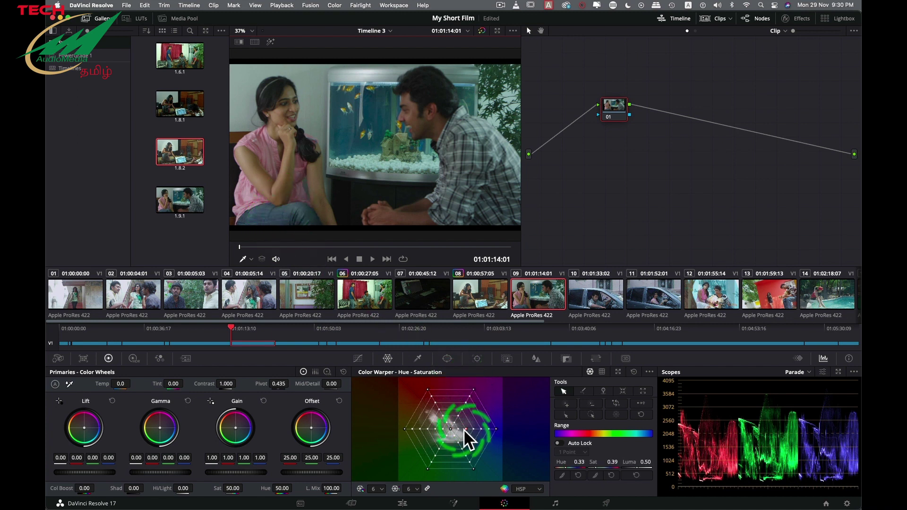
pyautogui.moveTo(467, 429); pyautogui.dragTo(495, 414)
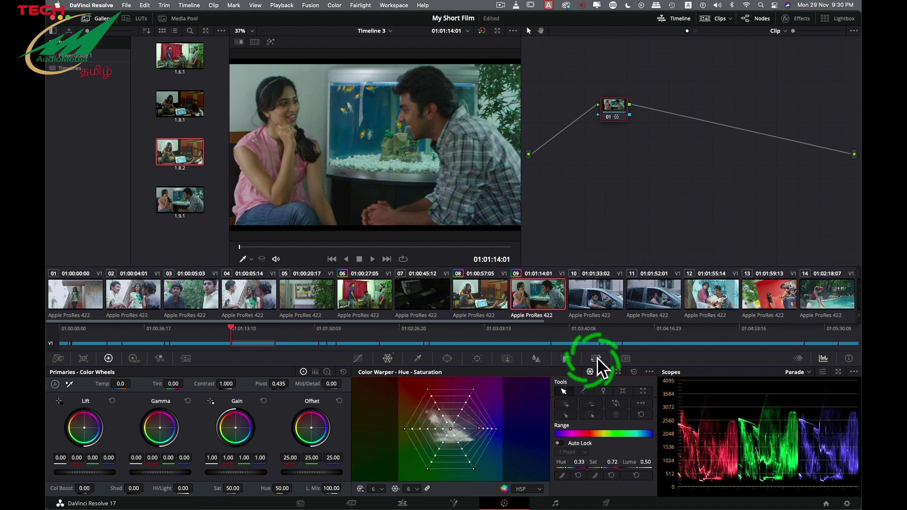
pyautogui.click(634, 371)
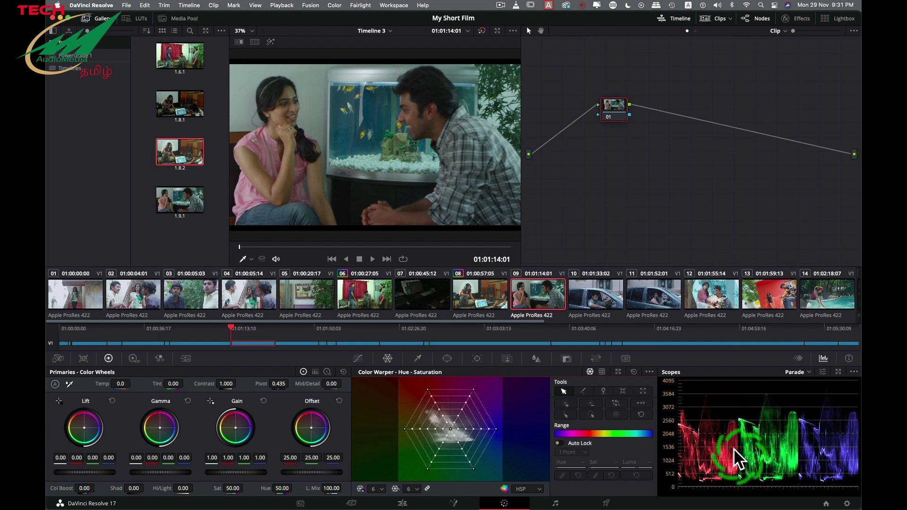
# - View clip 09 on the waveform scope and switch the scopes display to the vectorscope
pyautogui.click(807, 373)
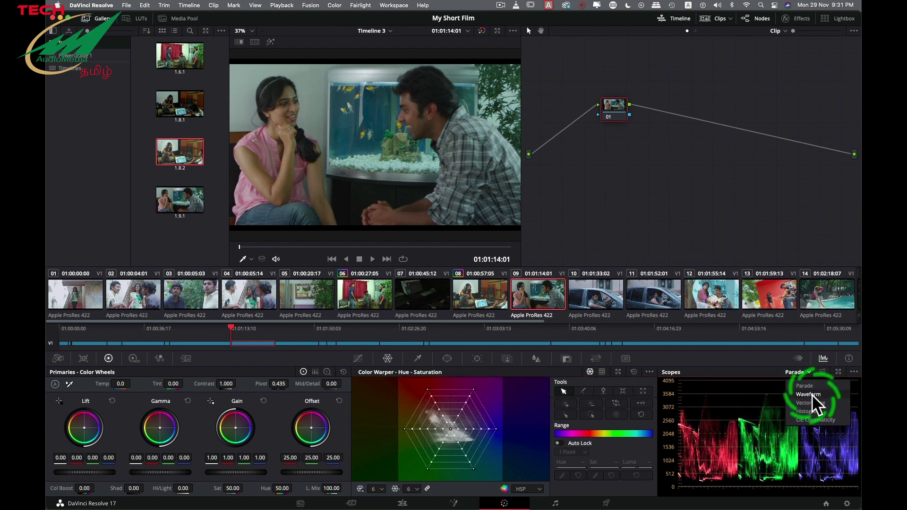
pyautogui.click(812, 394)
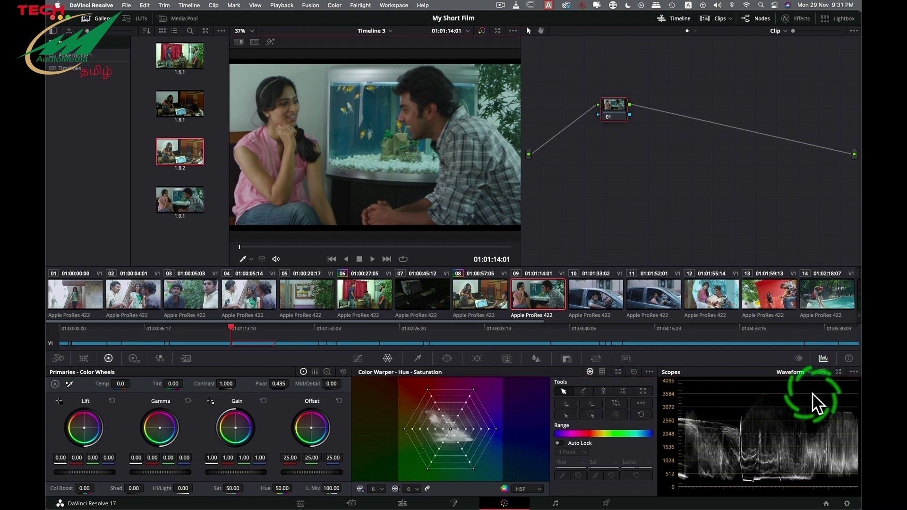
pyautogui.click(802, 371)
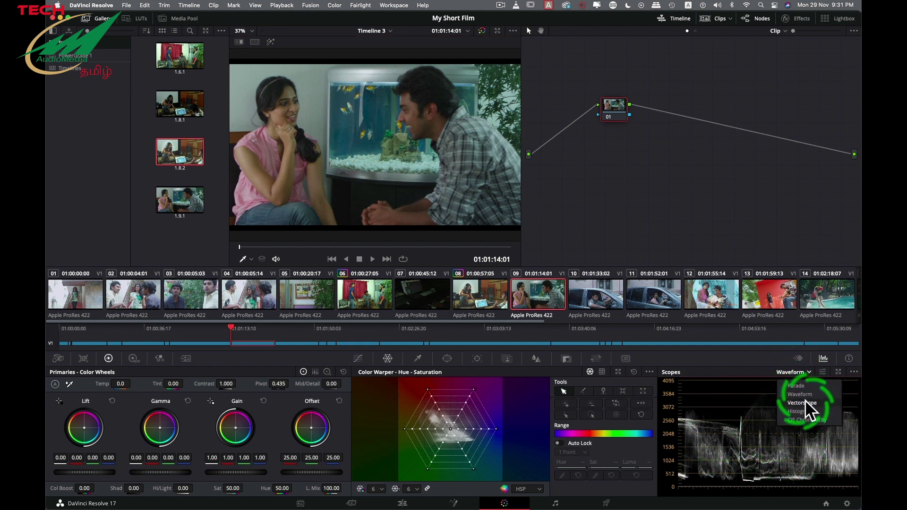
pyautogui.click(802, 402)
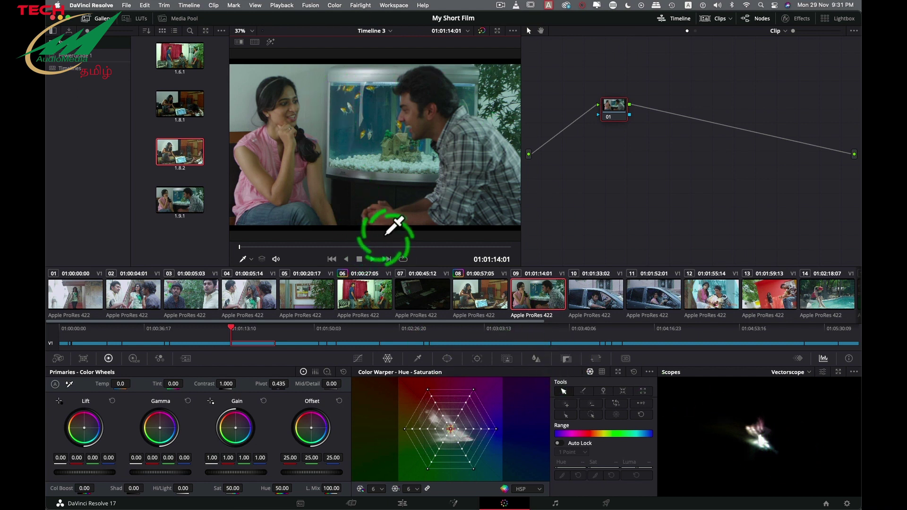
# - Turn on Extents for the vectorscope in an expanded scopes window moved over the viewer, and close that window
pyautogui.click(839, 372)
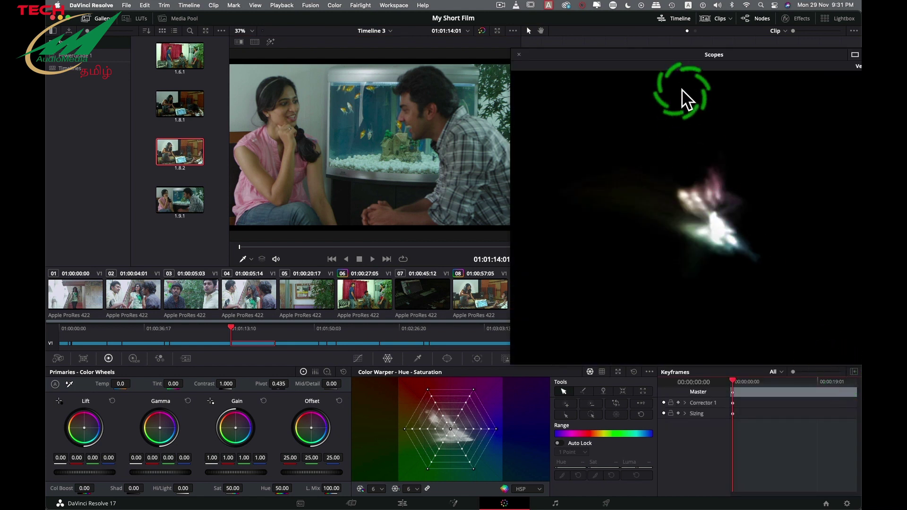
pyautogui.moveTo(668, 53); pyautogui.dragTo(554, 97)
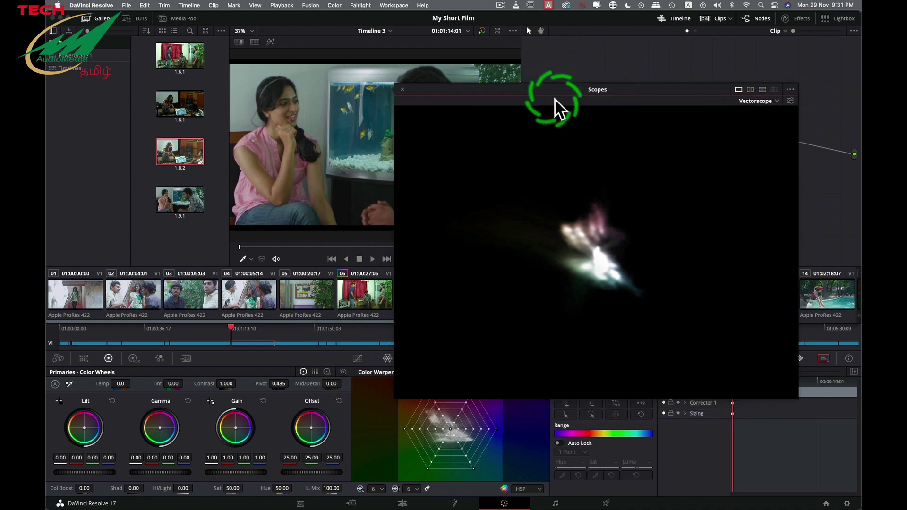
pyautogui.click(791, 101)
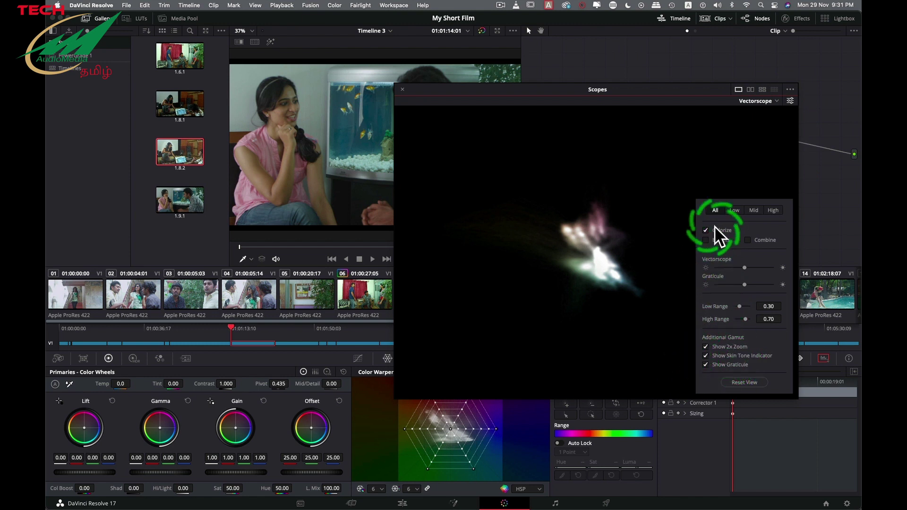
pyautogui.click(706, 240)
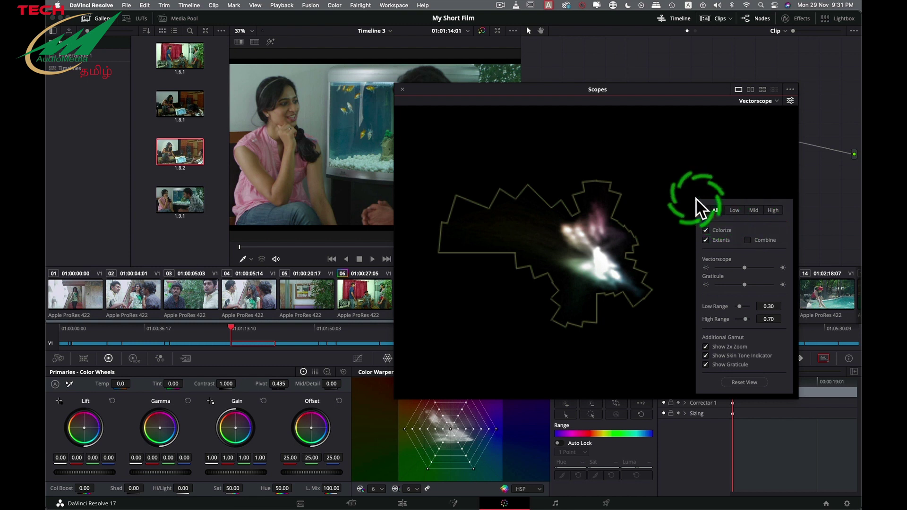
pyautogui.moveTo(699, 204); pyautogui.dragTo(700, 203)
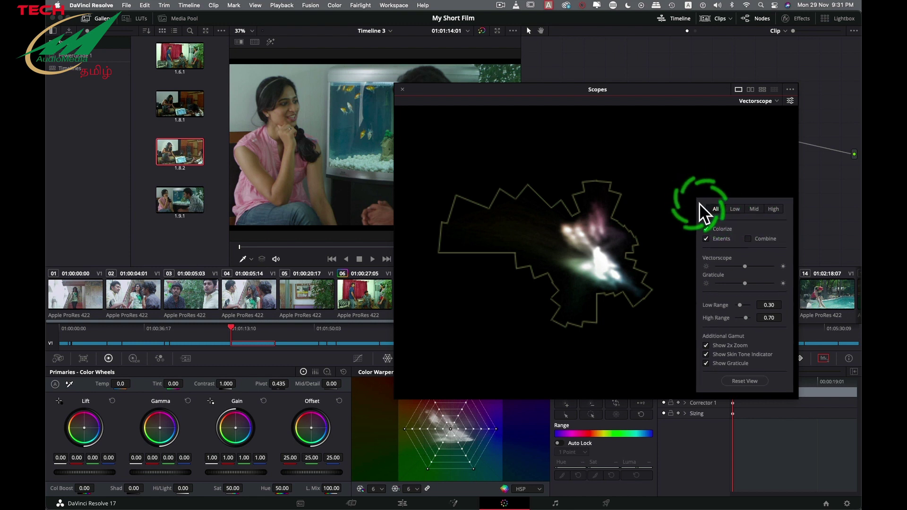
pyautogui.click(401, 89)
pyautogui.click(401, 89)
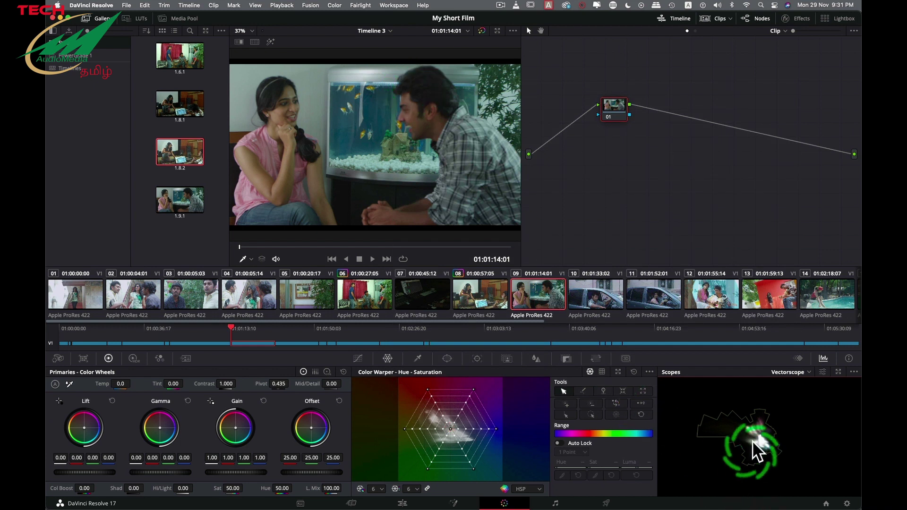
# - View clip 09 on the histogram and CIE Chromaticity scopes, and set the scopes display back to the waveform
pyautogui.click(807, 373)
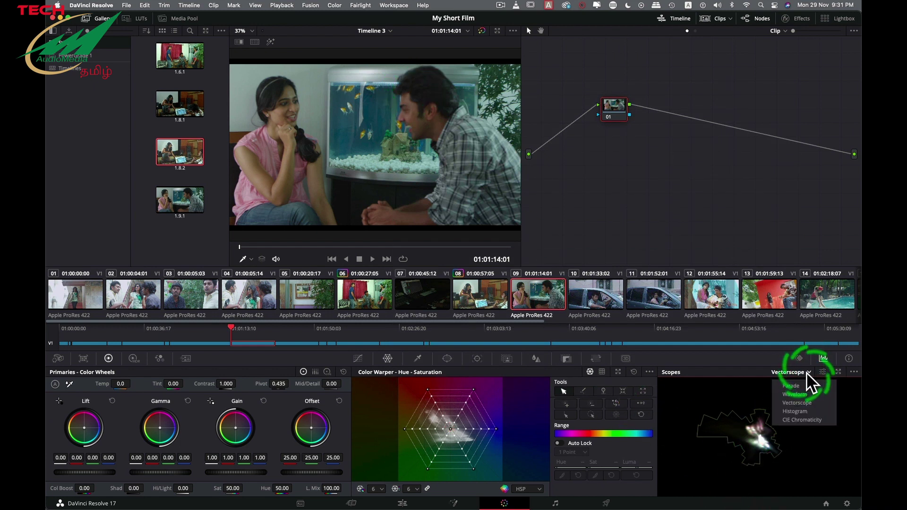
pyautogui.click(798, 412)
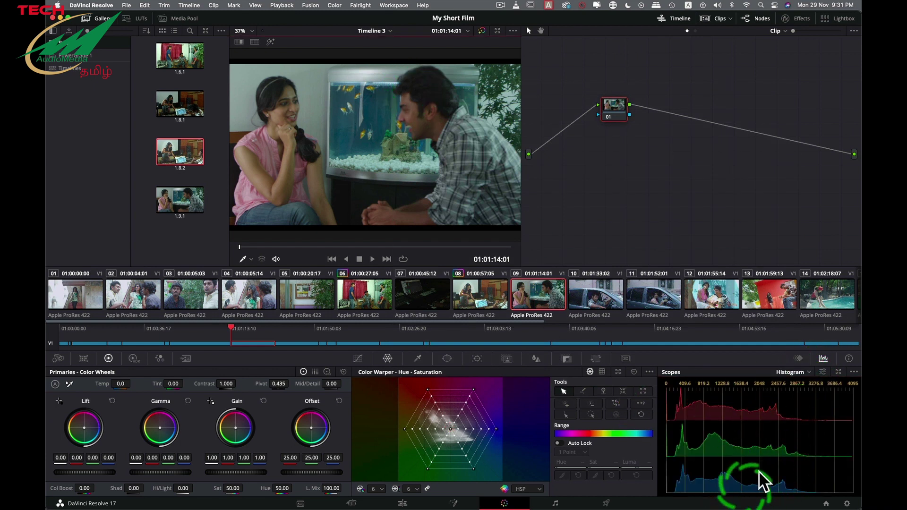
pyautogui.click(806, 371)
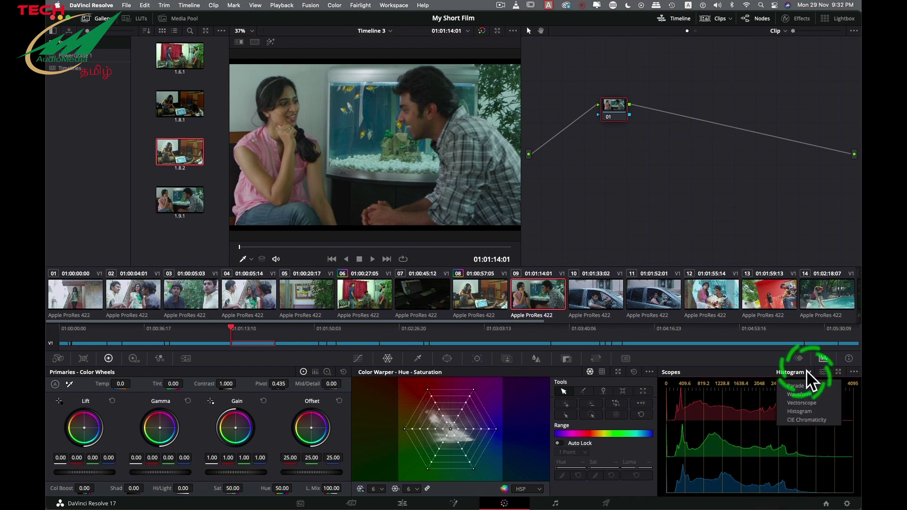
pyautogui.click(817, 418)
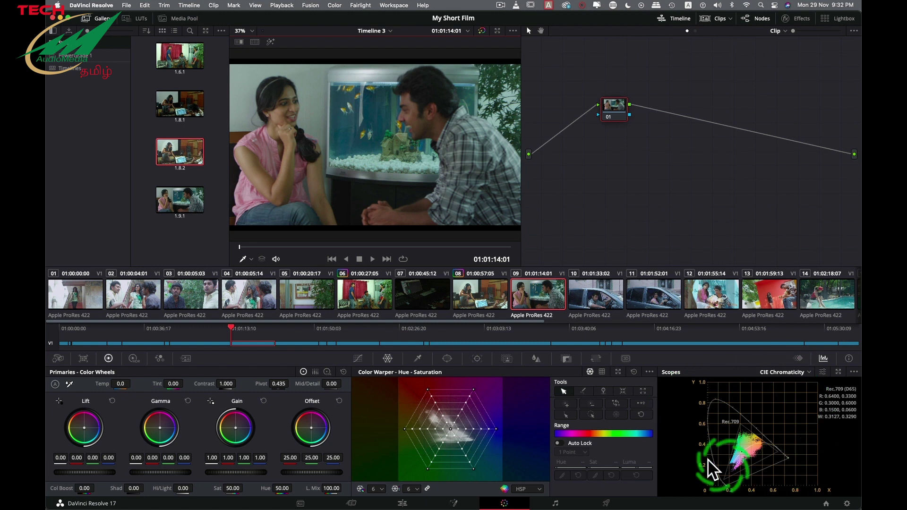
pyautogui.click(787, 373)
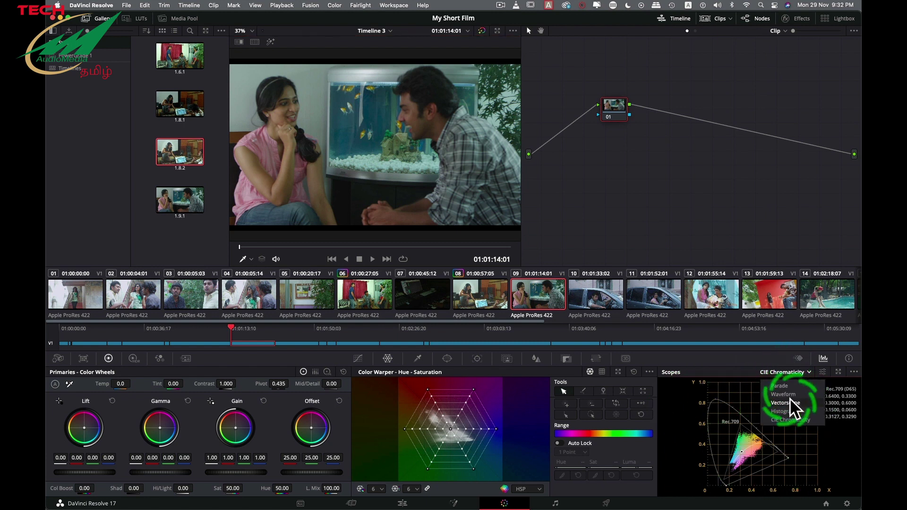
pyautogui.click(793, 393)
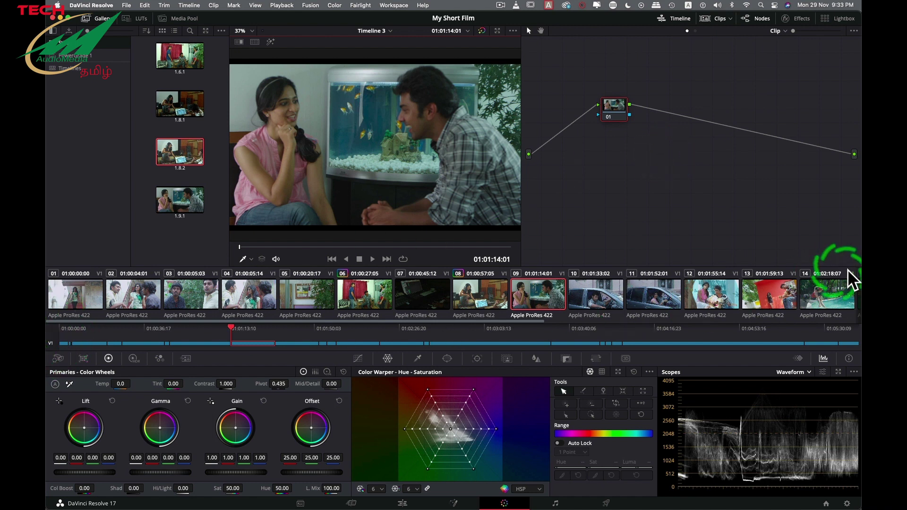
# - View all timeline clips in the Lightbox with enlarged thumbnails, and return to the grading layout
pyautogui.click(845, 18)
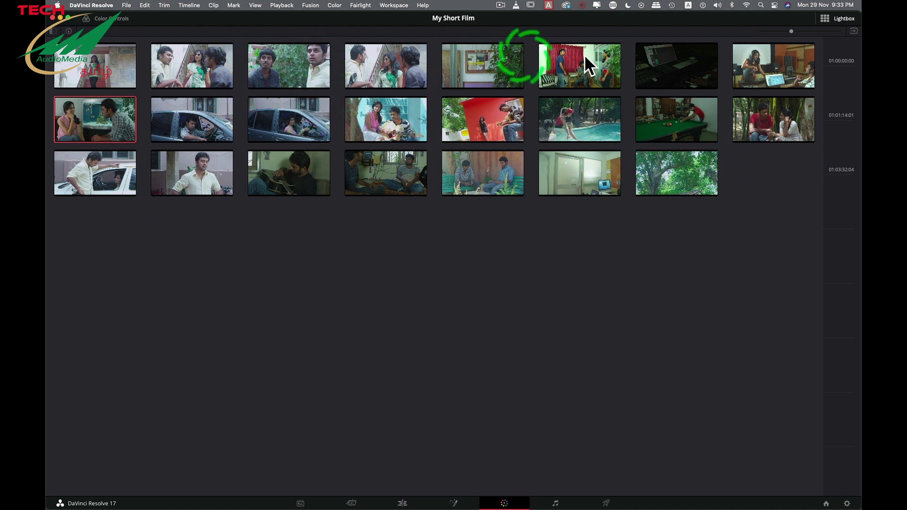
pyautogui.moveTo(790, 27); pyautogui.dragTo(823, 45)
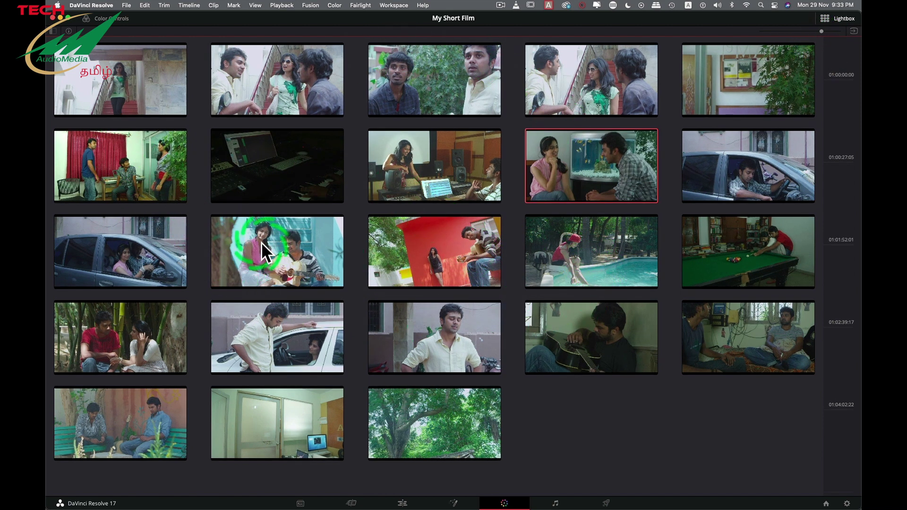
pyautogui.click(843, 18)
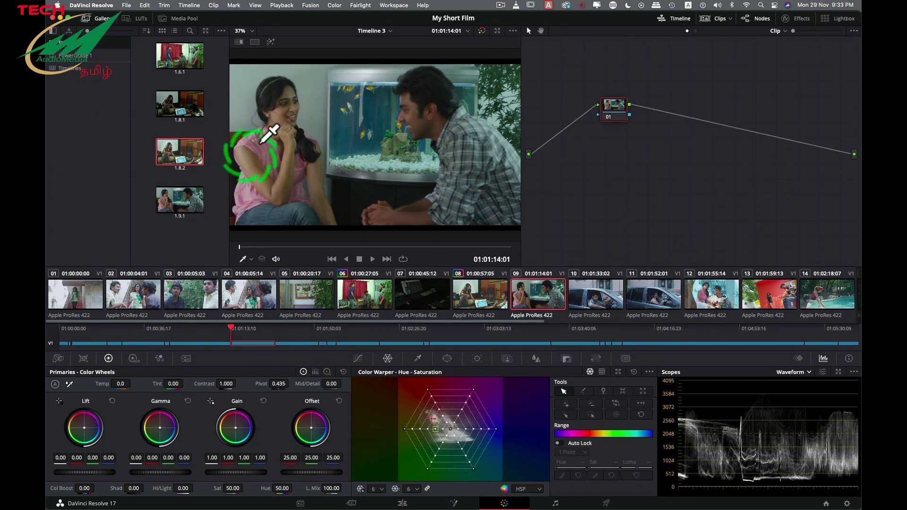